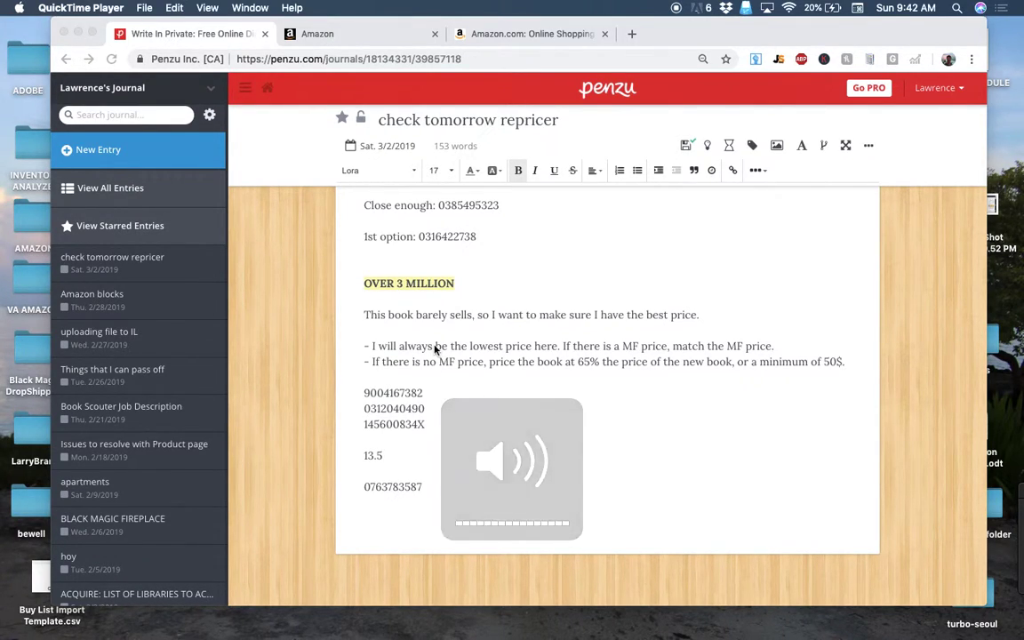
{"action": "left_click", "coordinate": [392, 286]}
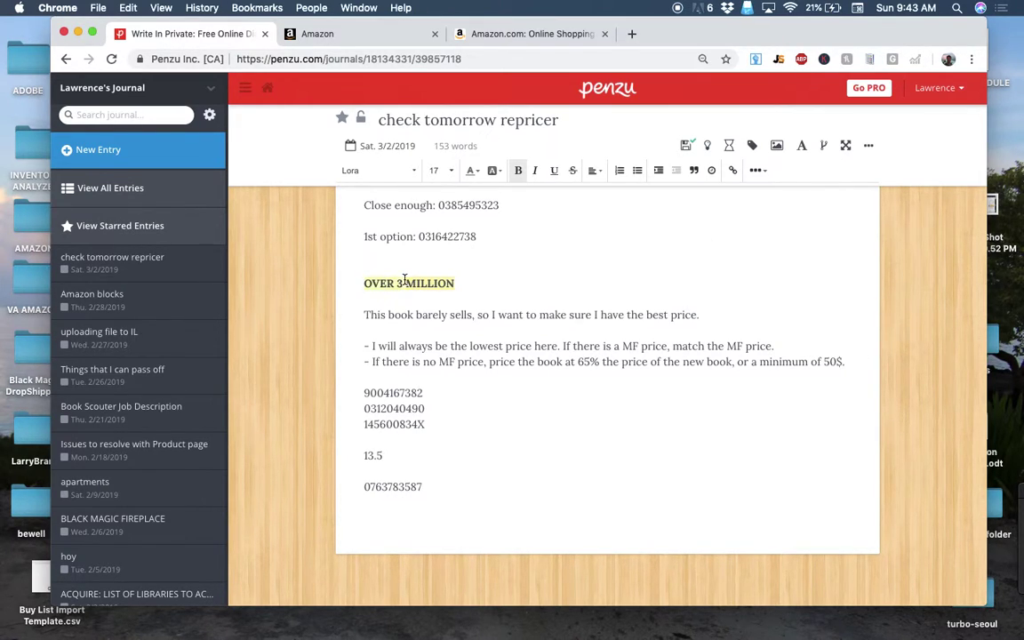
{"action": "double_click", "coordinate": [393, 394]}
{"action": "key", "text": "cmd+c"}
{"action": "left_click", "coordinate": [525, 33]}
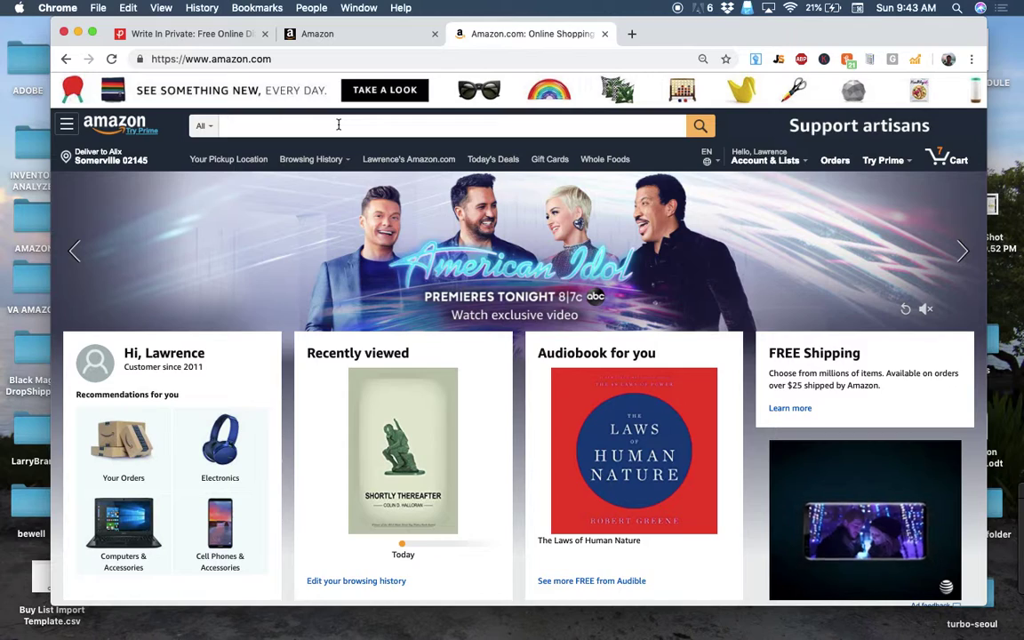
{"action": "left_click", "coordinate": [337, 124]}
{"action": "key", "text": "cmd+v"}
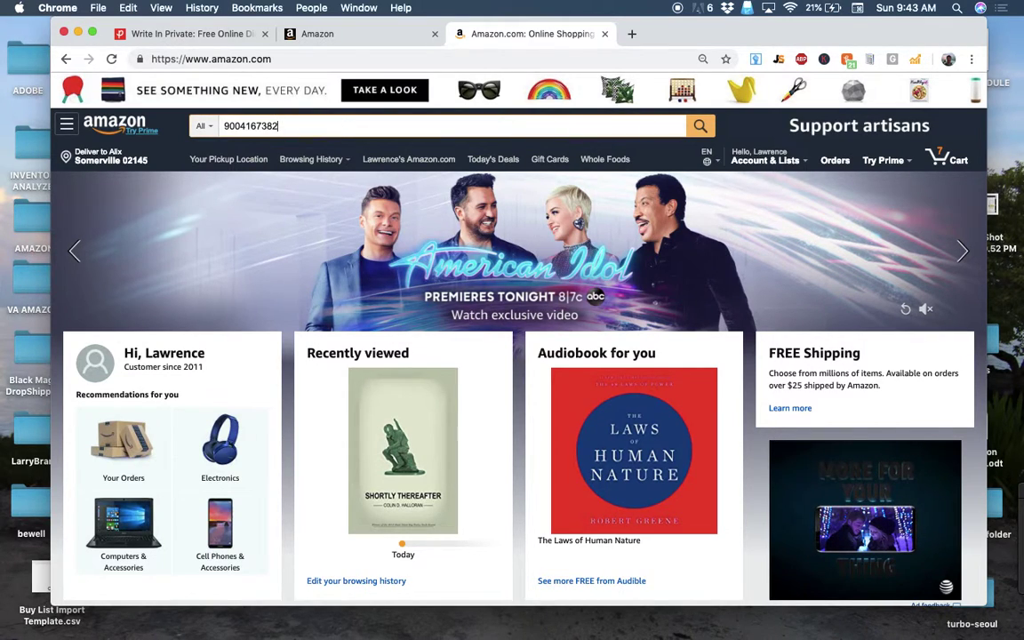
{"action": "key", "text": "Return"}
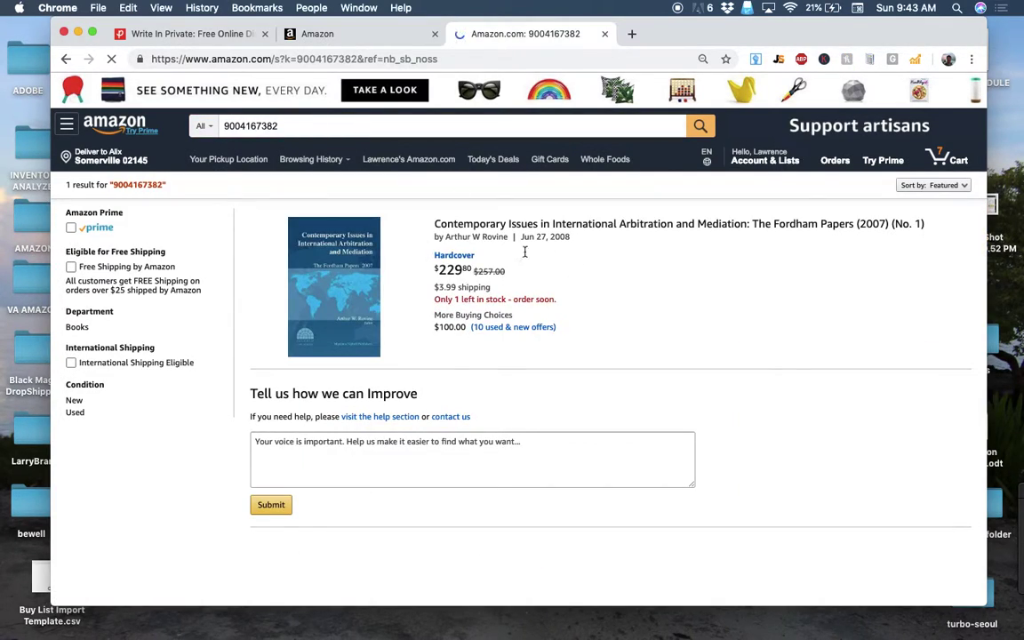
- Open the Fordham Papers hardcover and list its '4 Used from $100.00' offers
{"action": "left_click", "coordinate": [357, 276]}
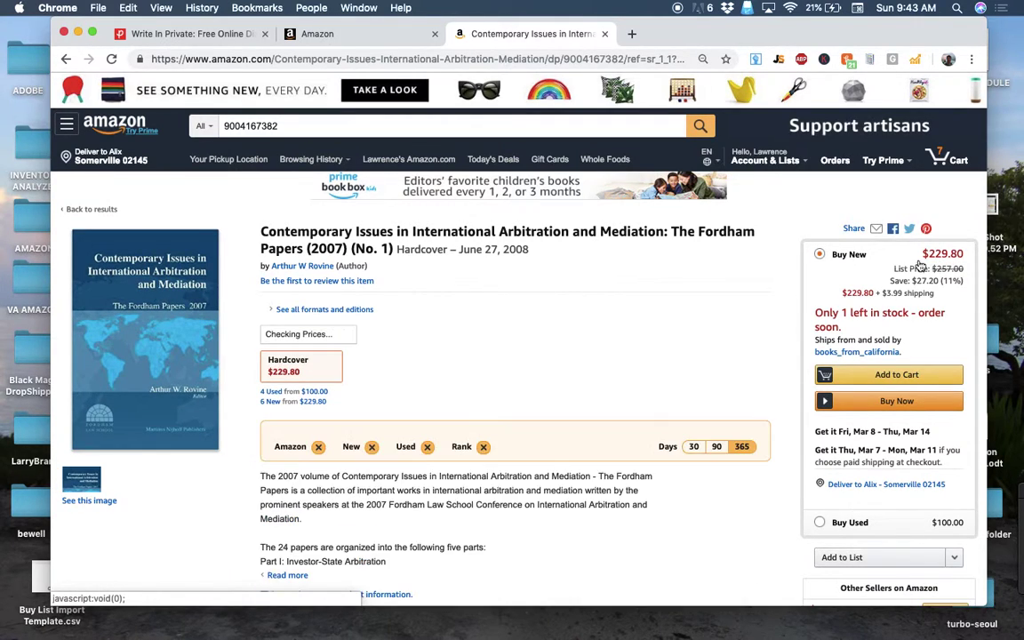
{"action": "scroll", "coordinate": [418, 460], "scroll_direction": "down", "scroll_amount": 3}
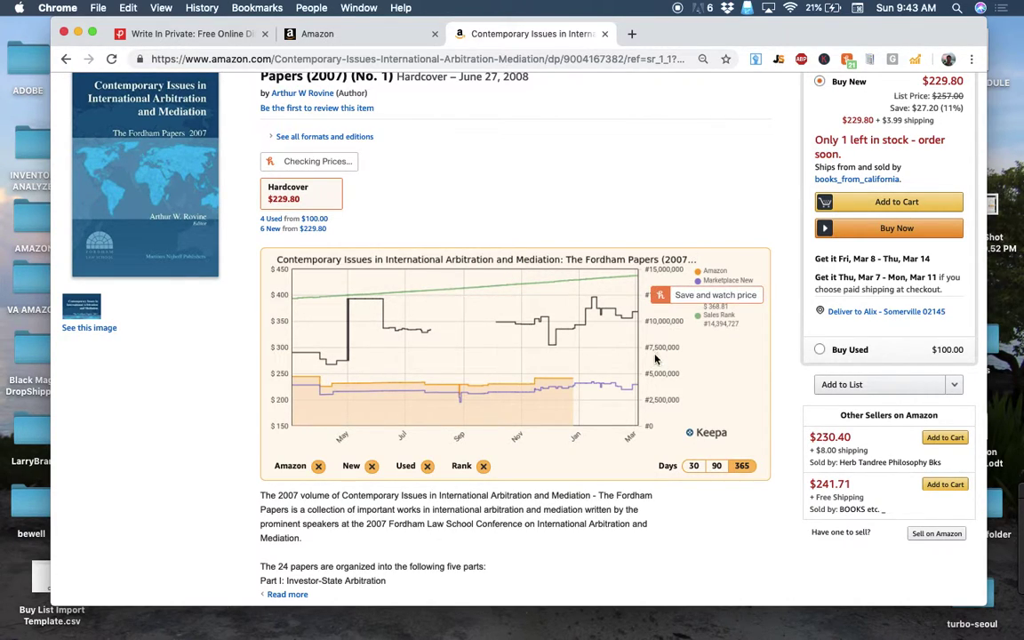
{"action": "scroll", "coordinate": [503, 221], "scroll_direction": "up", "scroll_amount": 3}
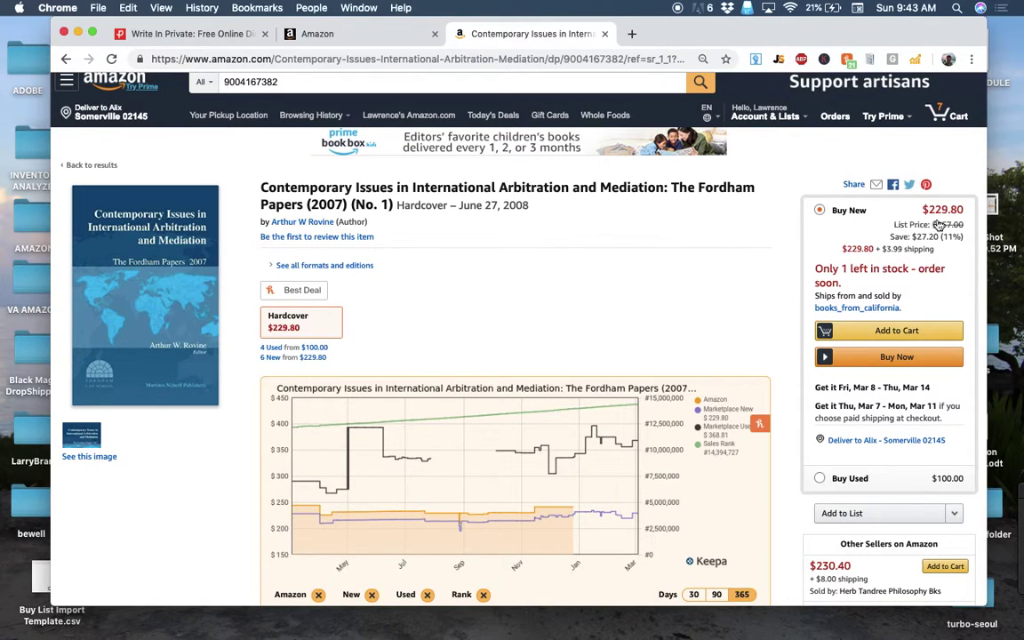
{"action": "left_click", "coordinate": [856, 480]}
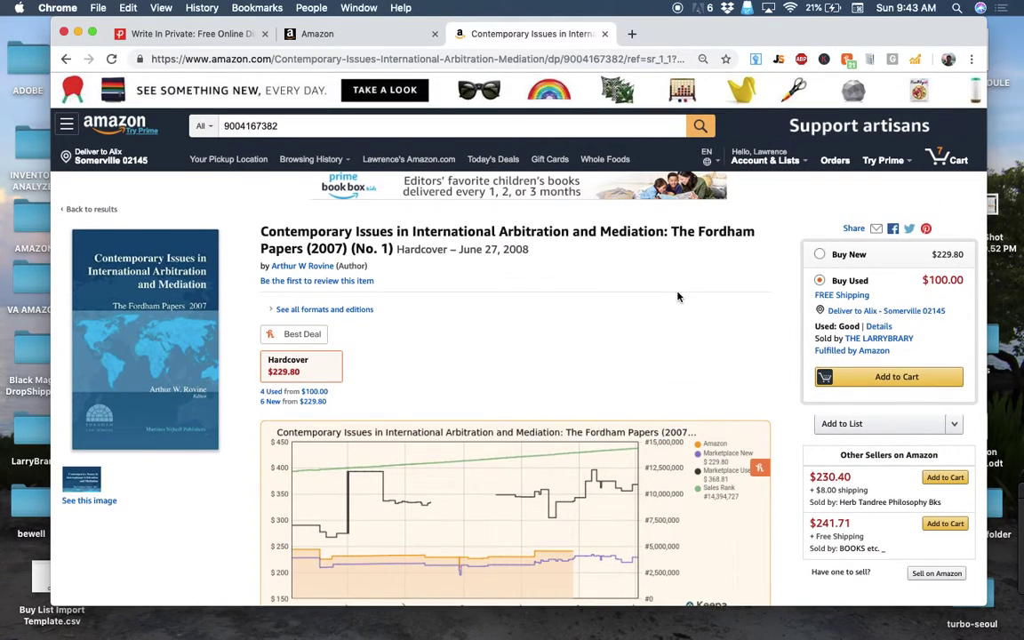
{"action": "left_click", "coordinate": [294, 392]}
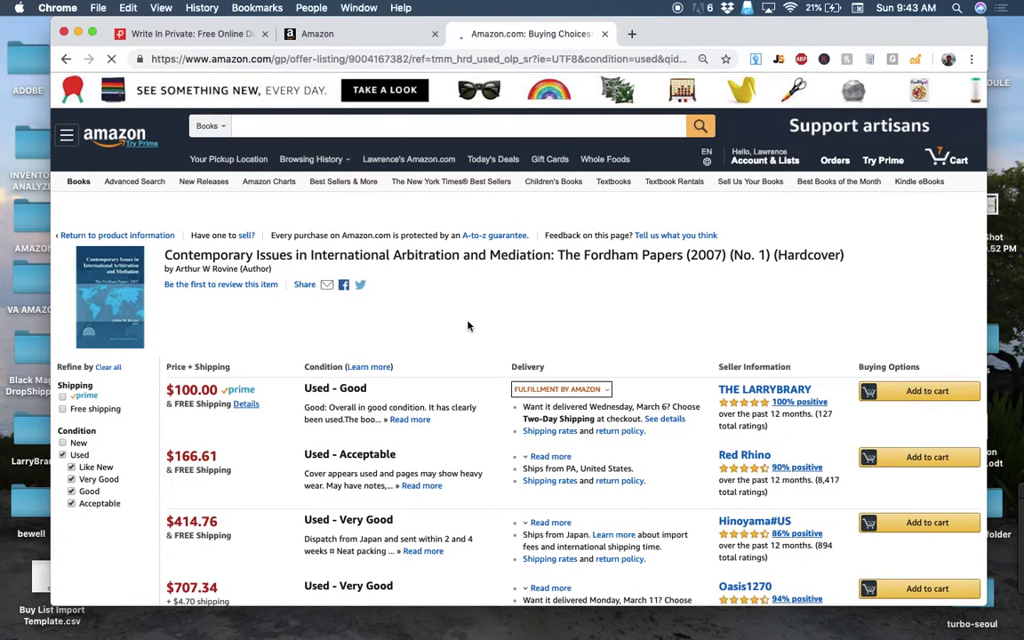
- Remove the Prime filter so all used offers for the book are listed
{"action": "scroll", "coordinate": [469, 326], "scroll_direction": "down", "scroll_amount": 2}
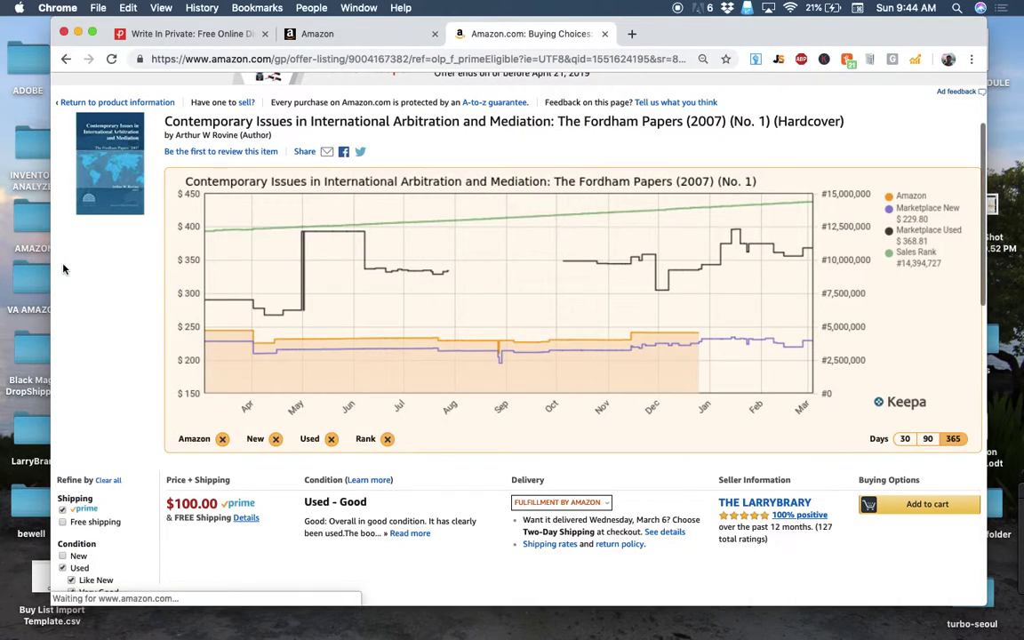
{"action": "scroll", "coordinate": [65, 356], "scroll_direction": "down", "scroll_amount": 1}
{"action": "scroll", "coordinate": [65, 364], "scroll_direction": "down", "scroll_amount": 2}
{"action": "left_click", "coordinate": [63, 363]}
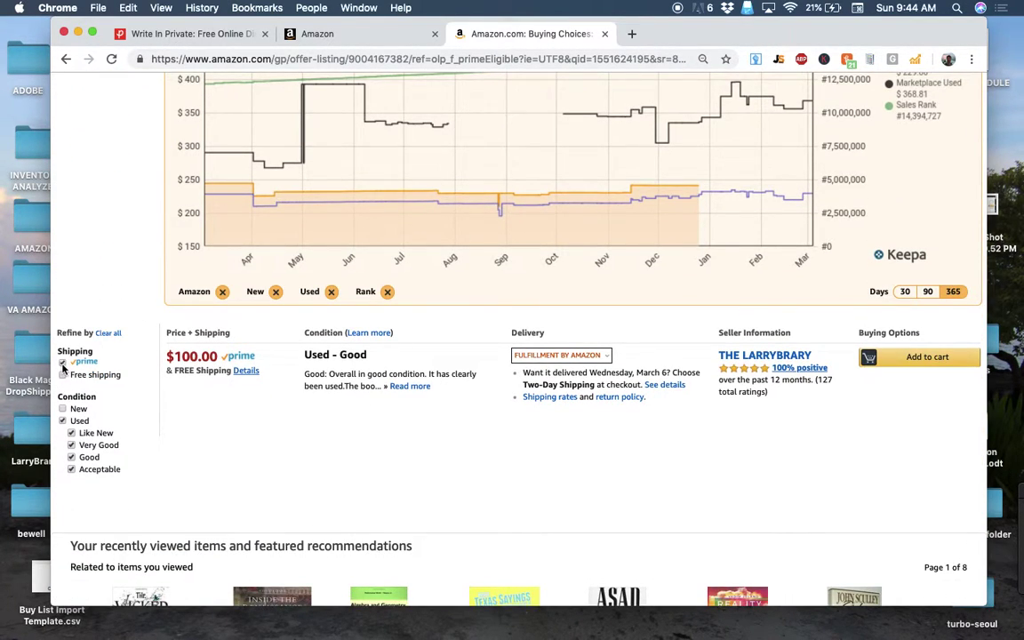
{"action": "scroll", "coordinate": [285, 434], "scroll_direction": "down", "scroll_amount": 3}
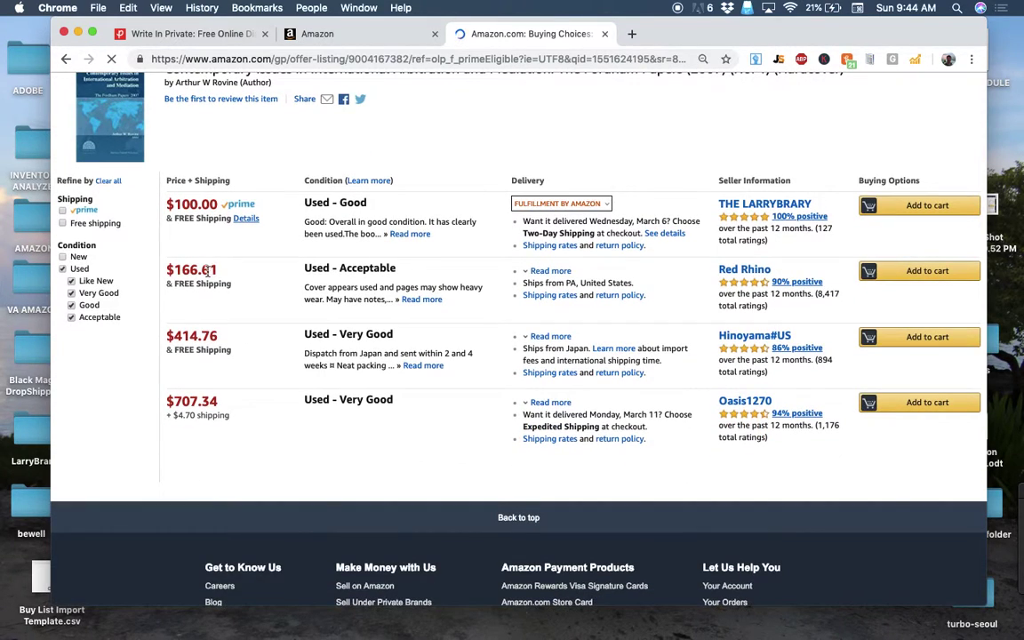
{"action": "scroll", "coordinate": [278, 327], "scroll_direction": "down", "scroll_amount": 1}
{"action": "scroll", "coordinate": [278, 327], "scroll_direction": "down", "scroll_amount": 2}
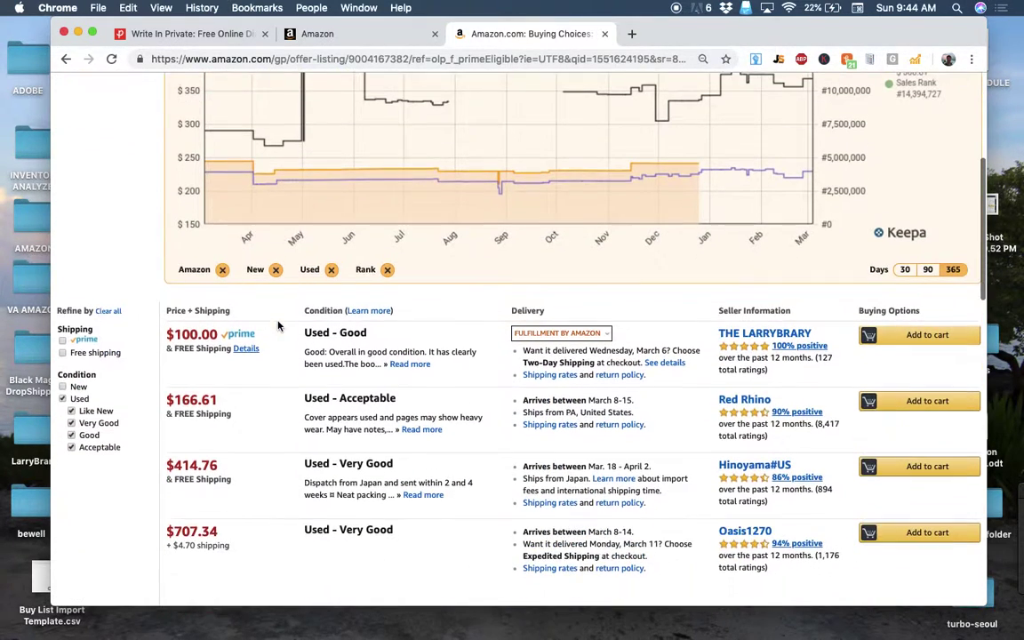
{"action": "left_click", "coordinate": [633, 34]}
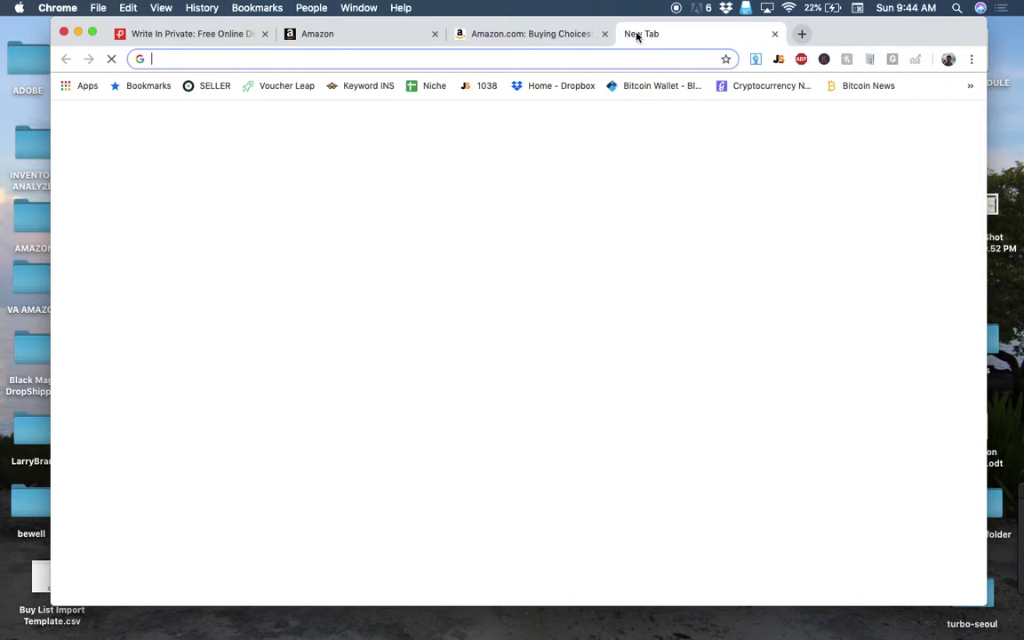
{"action": "left_click", "coordinate": [774, 34]}
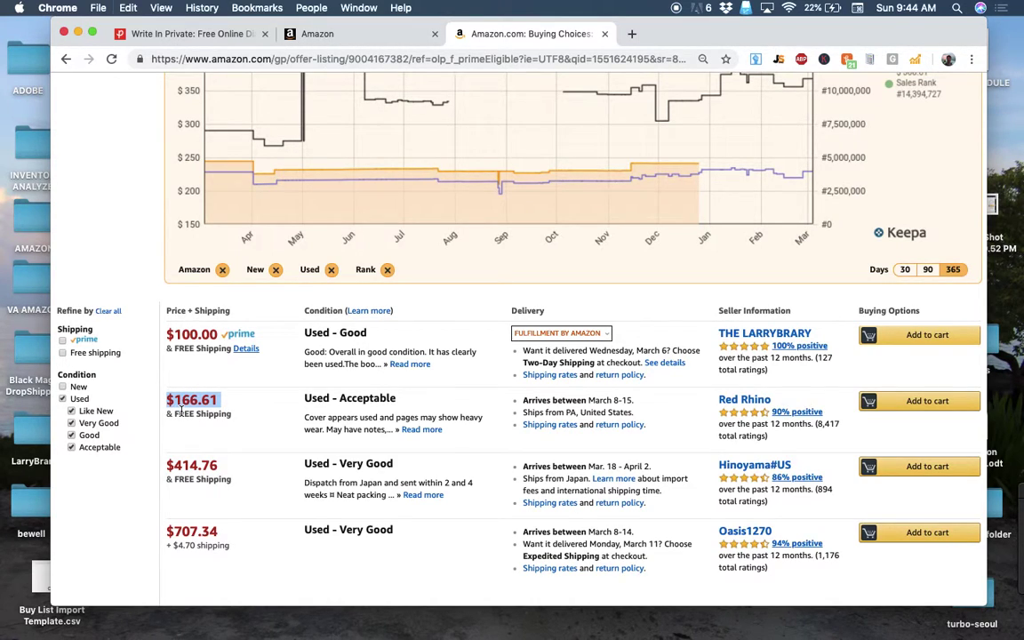
{"action": "left_click", "coordinate": [174, 34]}
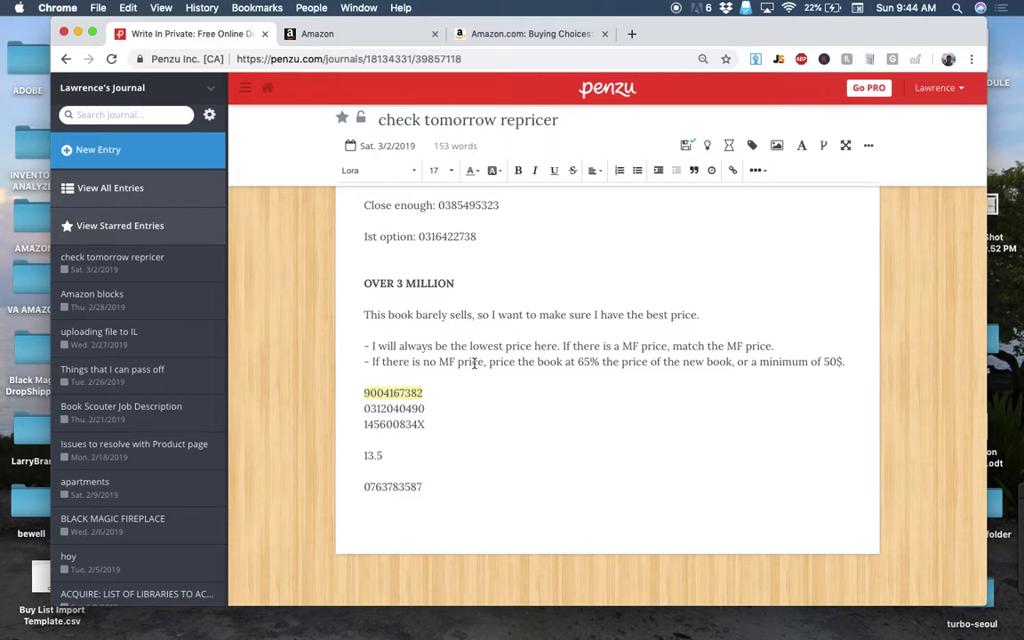
{"action": "key", "text": "Left"}
{"action": "left_click", "coordinate": [455, 394]}
{"action": "key", "text": "Return"}
{"action": "type", "text": "$166.61"}
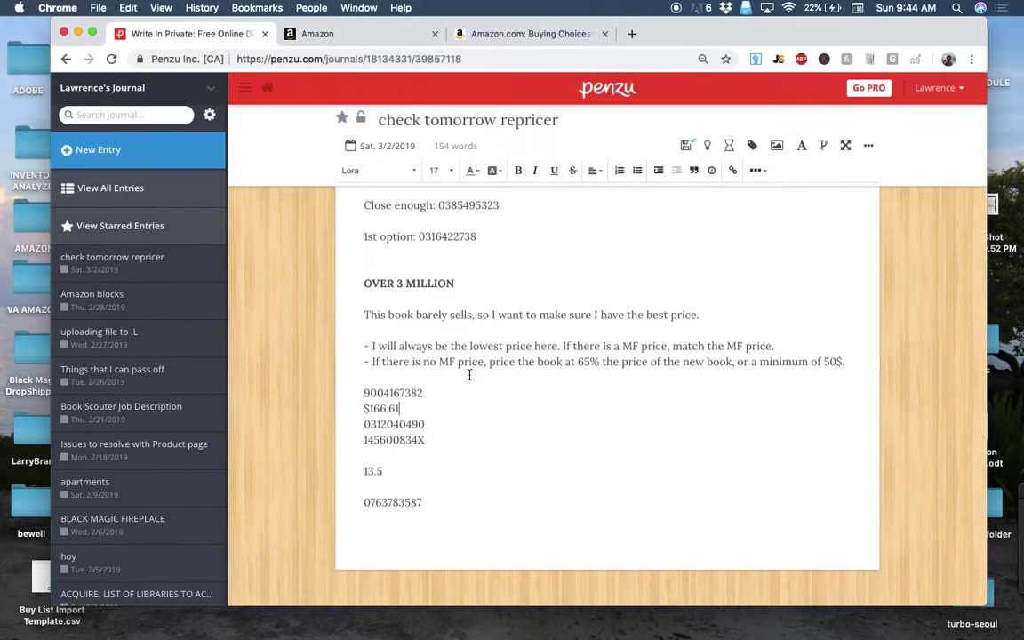
{"action": "double_click", "coordinate": [399, 392]}
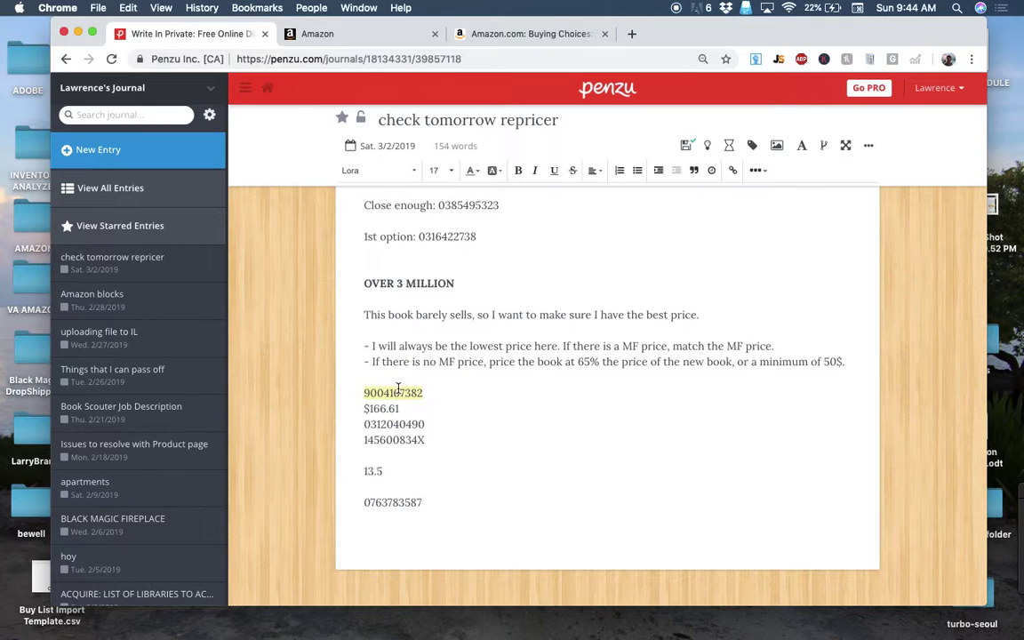
{"action": "left_click", "coordinate": [373, 36]}
{"action": "mouse_move", "coordinate": [145, 116]}
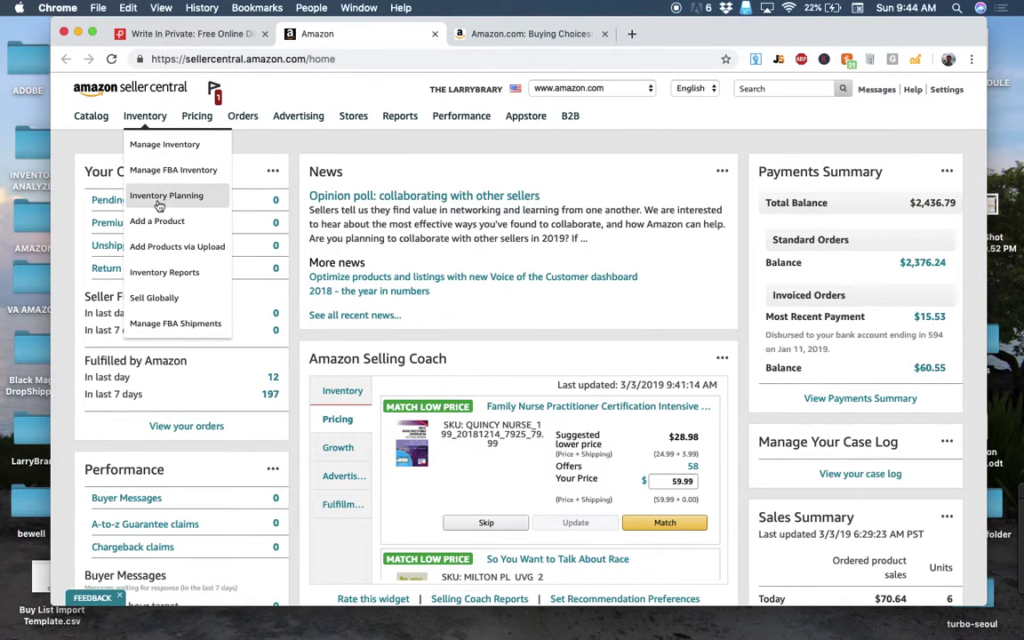
{"action": "left_click", "coordinate": [165, 144]}
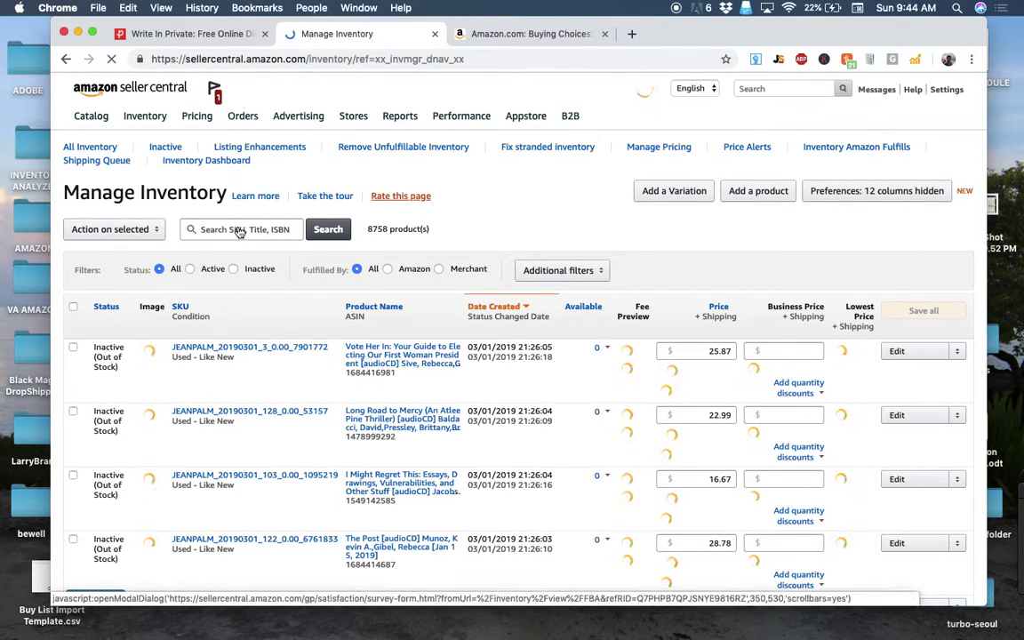
{"action": "left_click", "coordinate": [240, 231]}
{"action": "type", "text": "9004167382"}
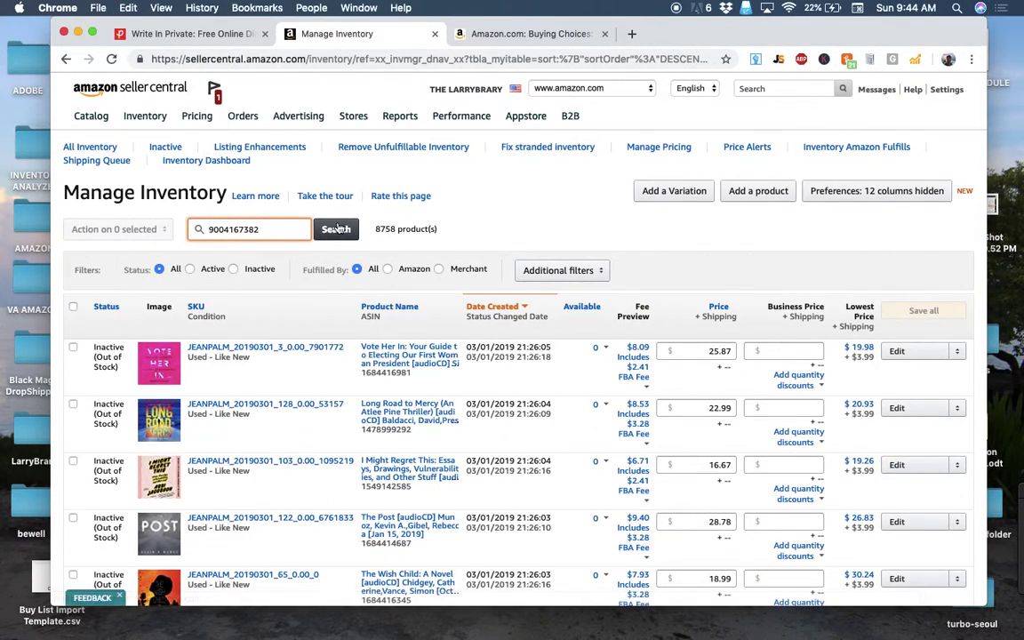
{"action": "left_click", "coordinate": [336, 228]}
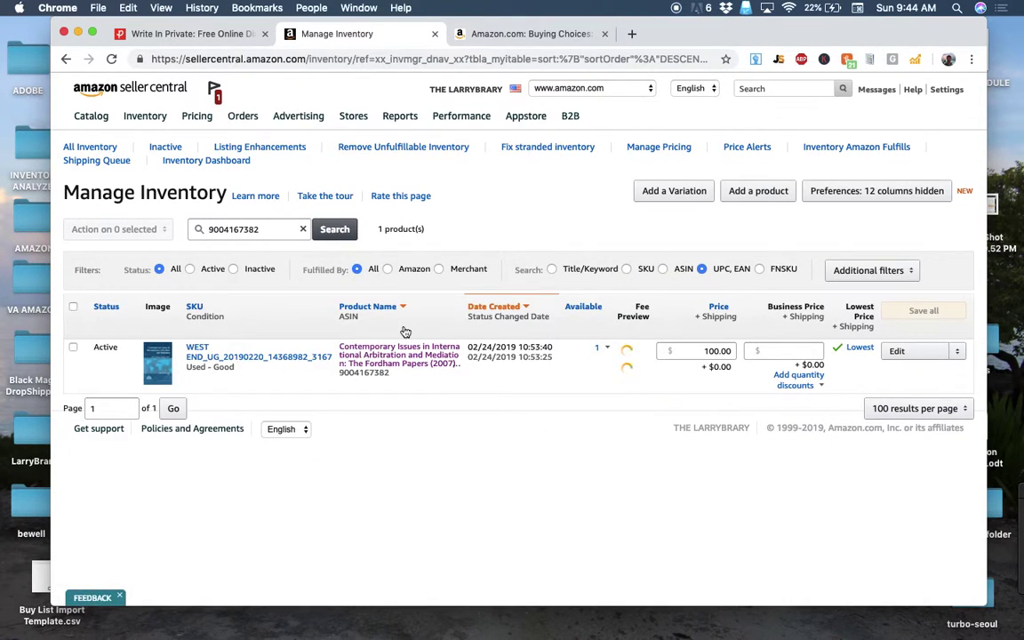
- Set the listing's price and business price to 166.71 and save
{"action": "double_click", "coordinate": [716, 350]}
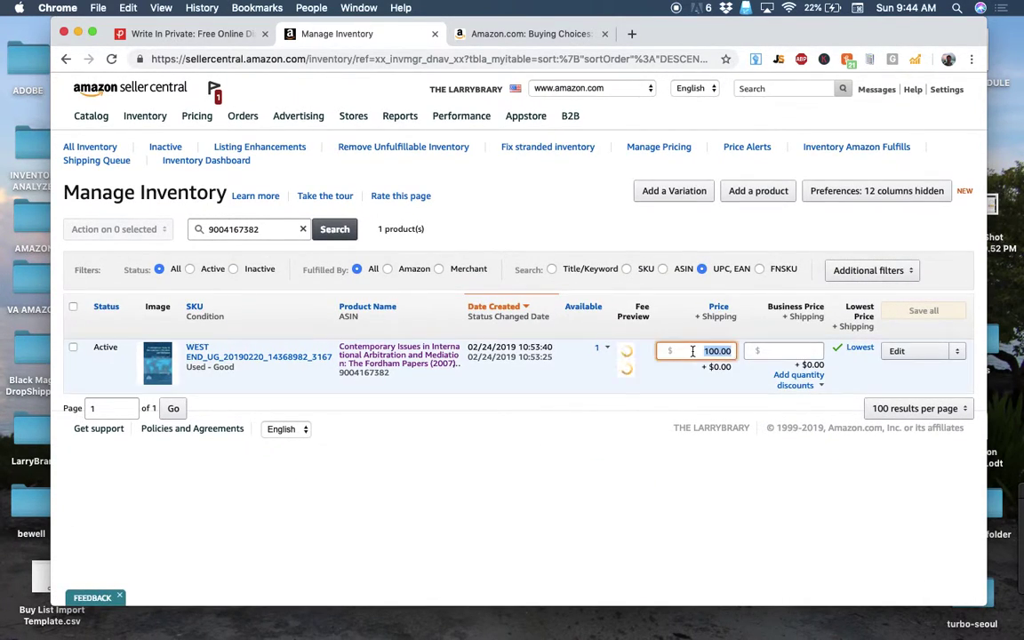
{"action": "type", "text": "166."}
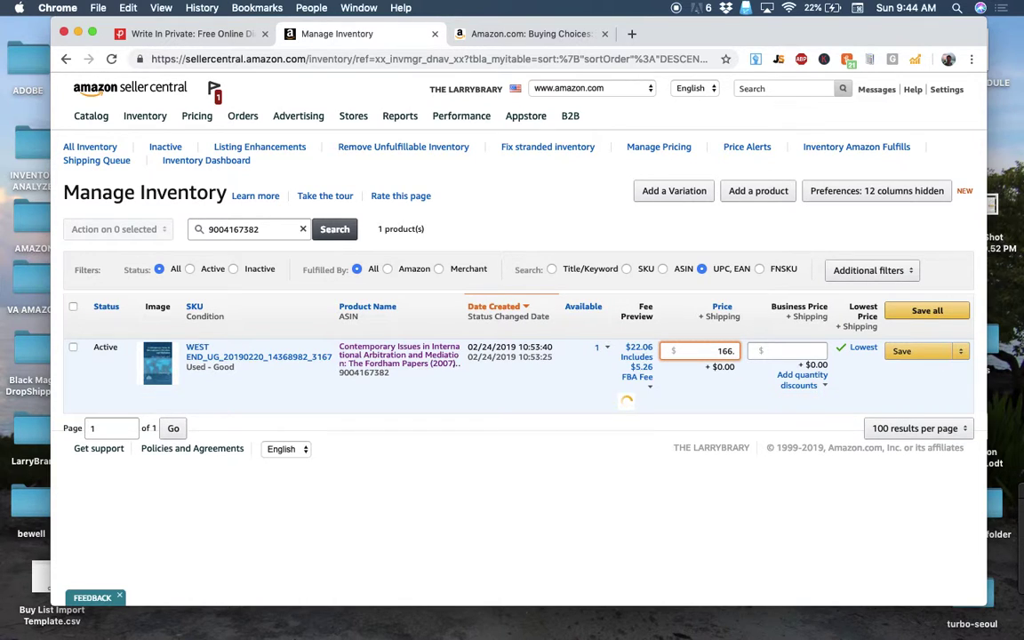
{"action": "type", "text": "71"}
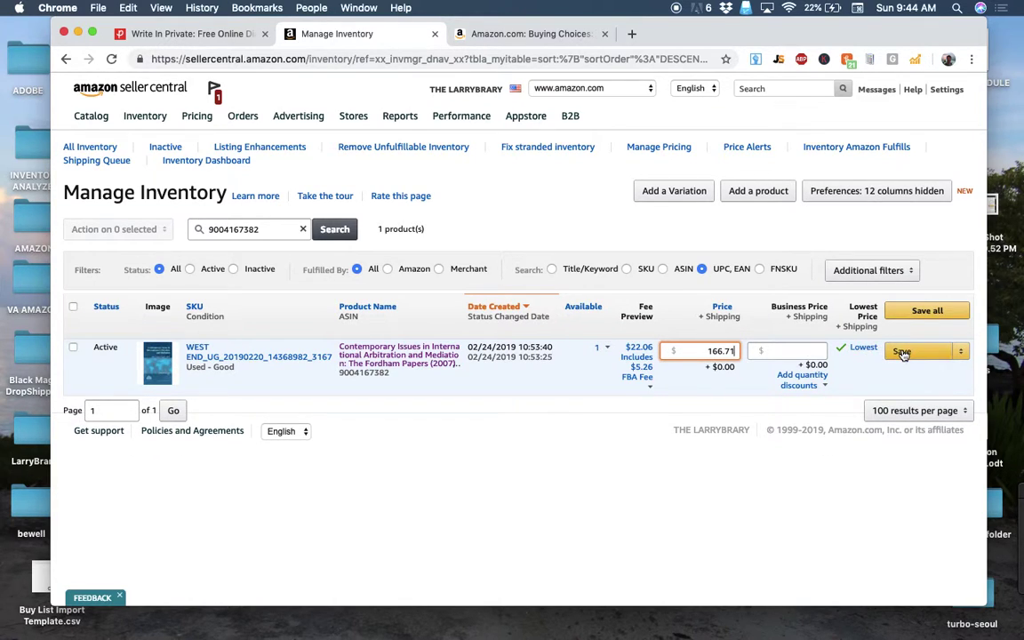
{"action": "left_click", "coordinate": [902, 351]}
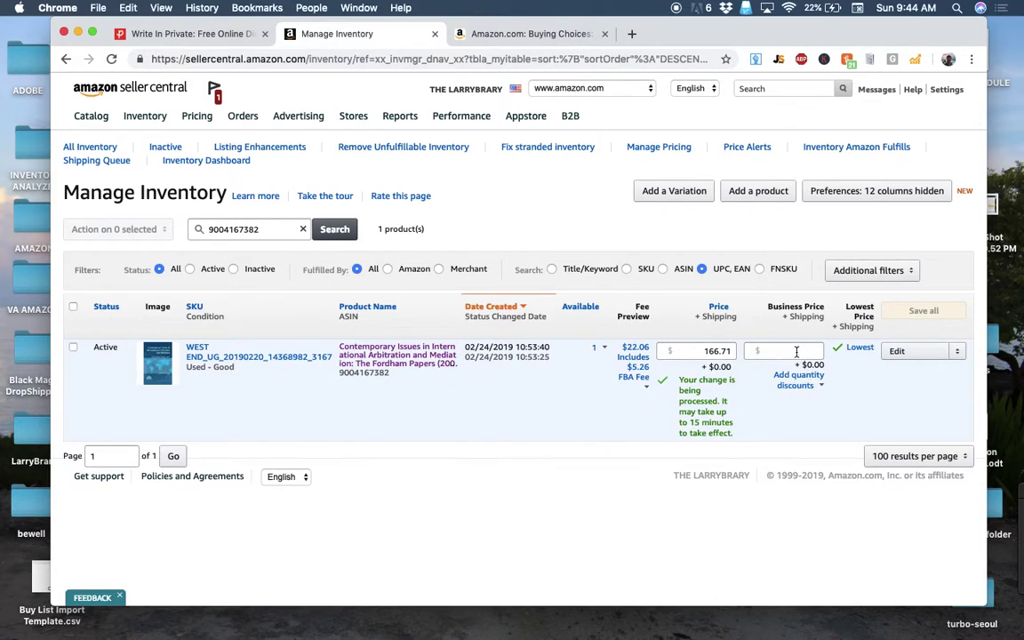
{"action": "left_click", "coordinate": [794, 351]}
{"action": "double_click", "coordinate": [712, 352]}
{"action": "key", "text": "super+c"}
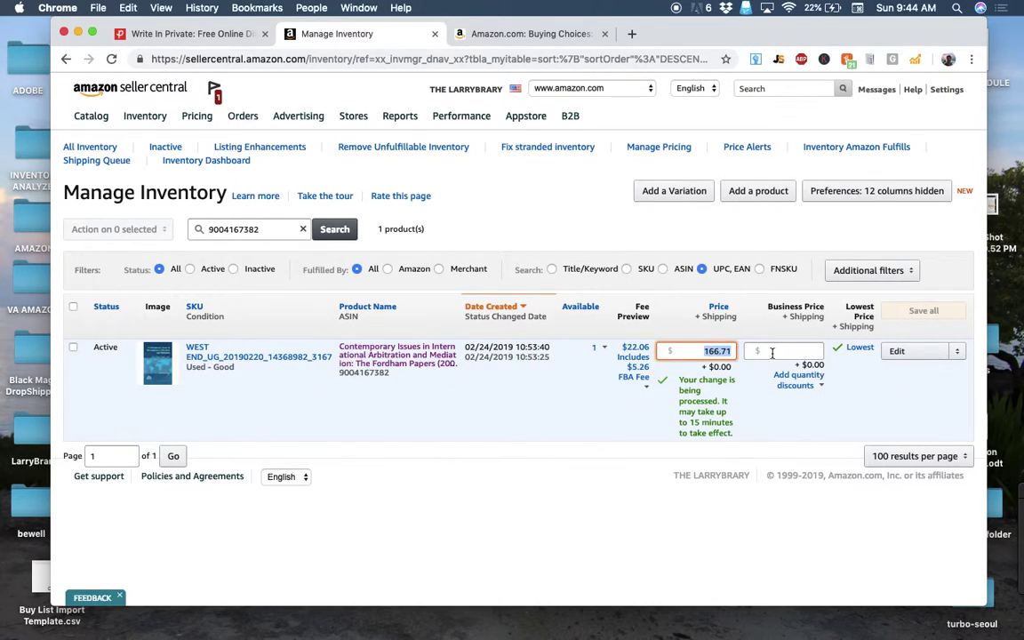
{"action": "left_click", "coordinate": [771, 353]}
{"action": "key", "text": "super+v"}
{"action": "left_click", "coordinate": [907, 353]}
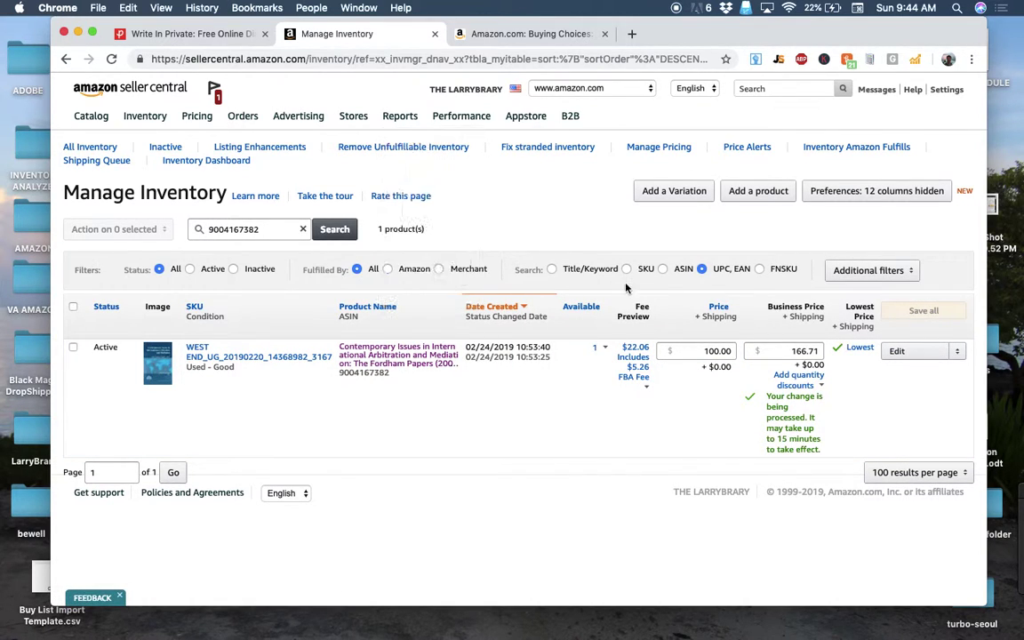
{"action": "double_click", "coordinate": [712, 351]}
{"action": "double_click", "coordinate": [808, 351]}
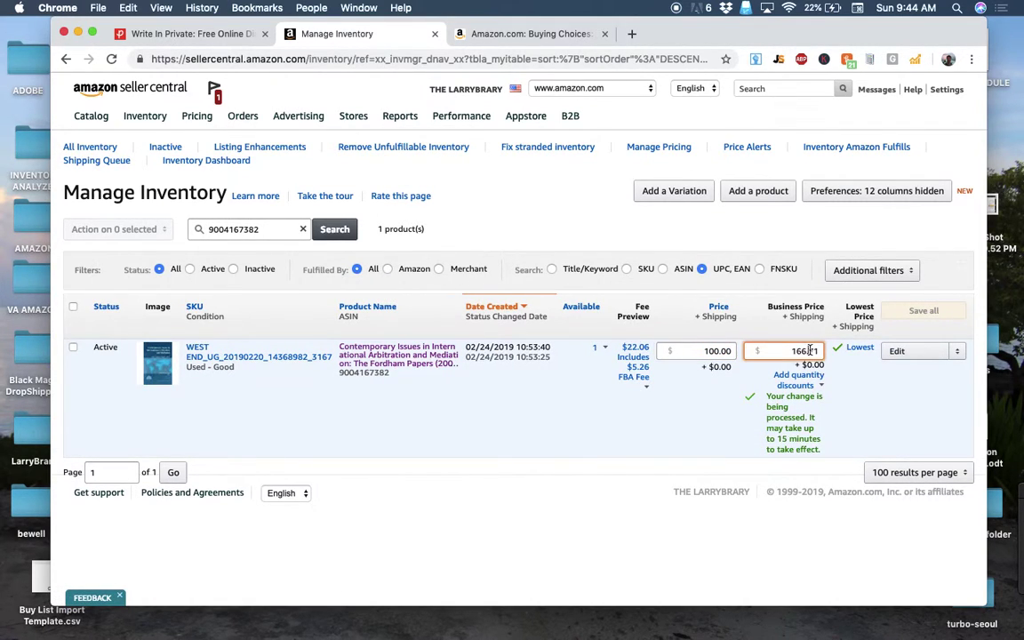
{"action": "double_click", "coordinate": [712, 351]}
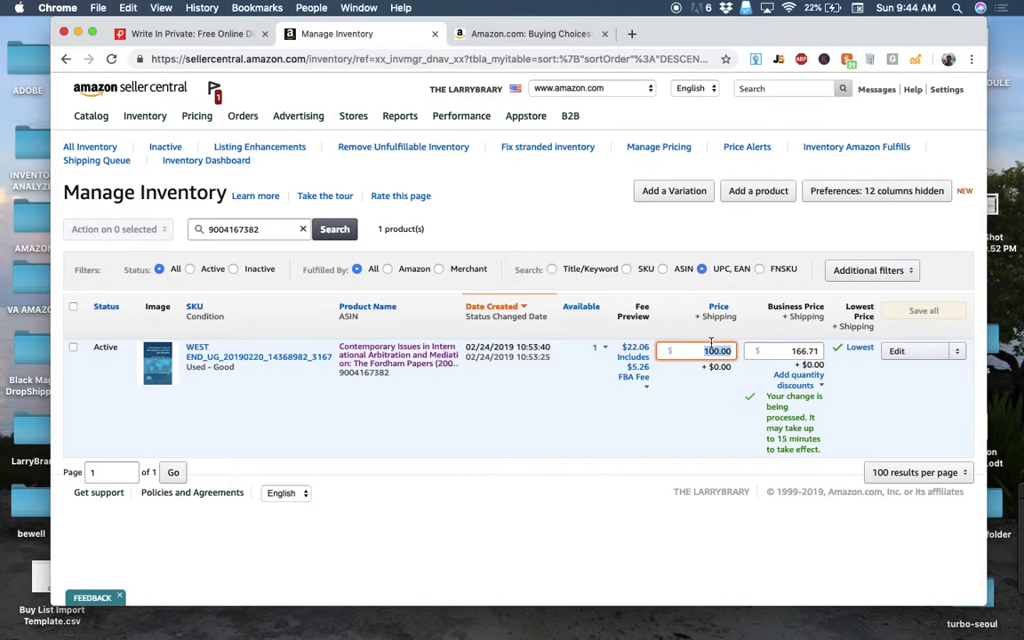
{"action": "key", "text": "ctrl+v"}
{"action": "left_click", "coordinate": [900, 353]}
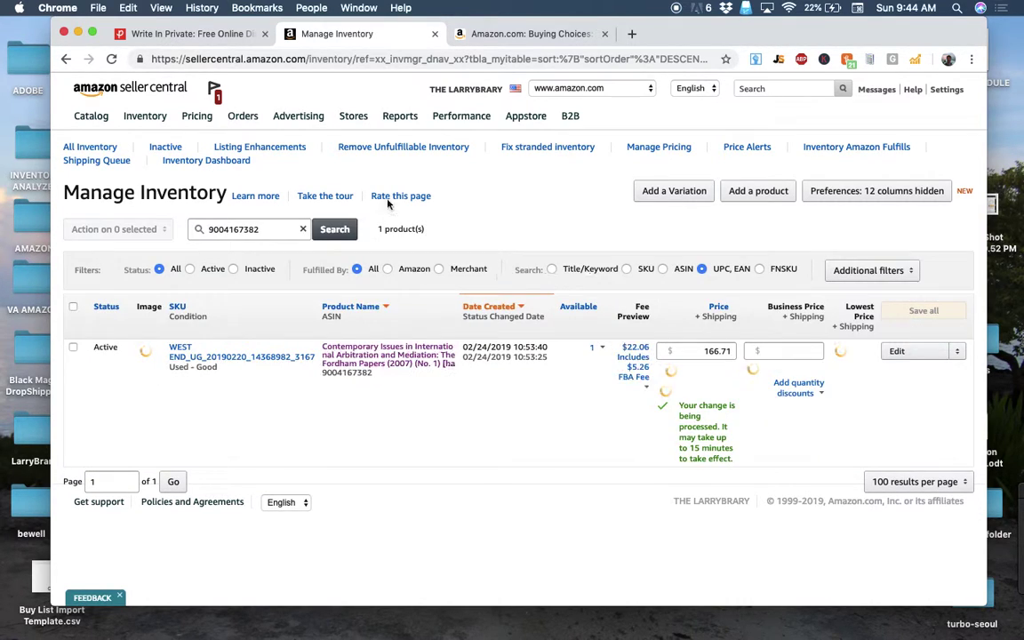
{"action": "left_click", "coordinate": [187, 34]}
{"action": "double_click", "coordinate": [397, 425]}
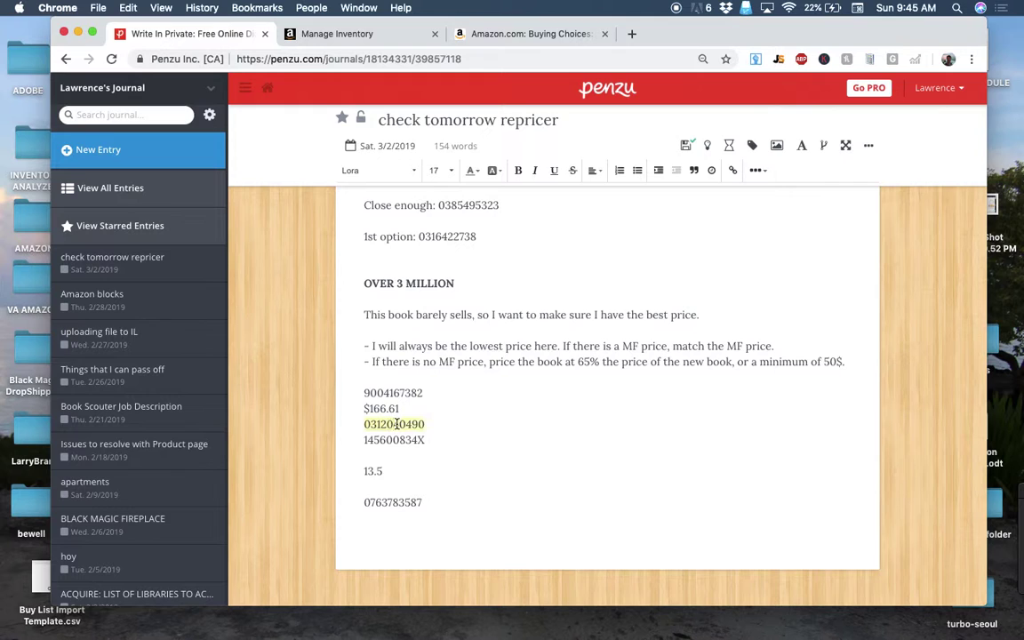
{"action": "left_click", "coordinate": [506, 32]}
{"action": "scroll", "coordinate": [377, 172], "scroll_direction": "up", "scroll_amount": 5}
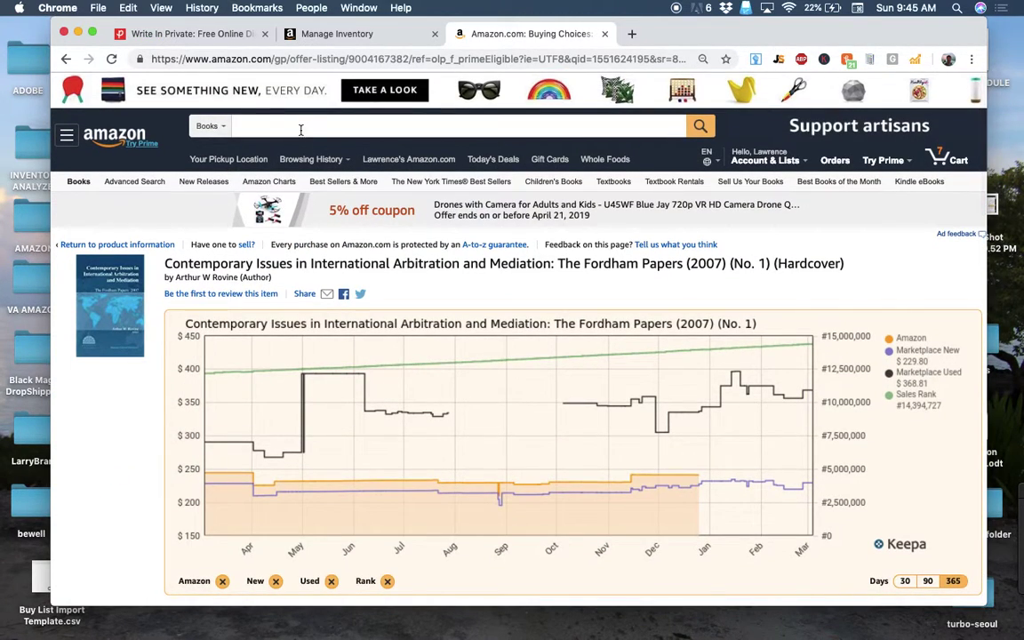
{"action": "left_click", "coordinate": [301, 130]}
{"action": "type", "text": "0312040490"}
{"action": "key", "text": "Return"}
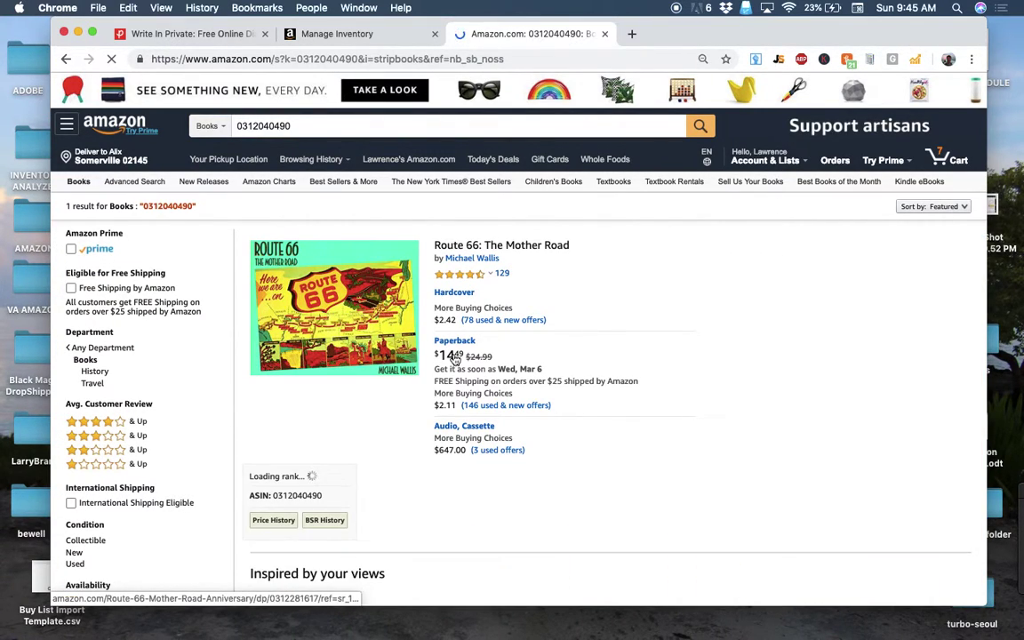
{"action": "scroll", "coordinate": [453, 358], "scroll_direction": "down", "scroll_amount": 5}
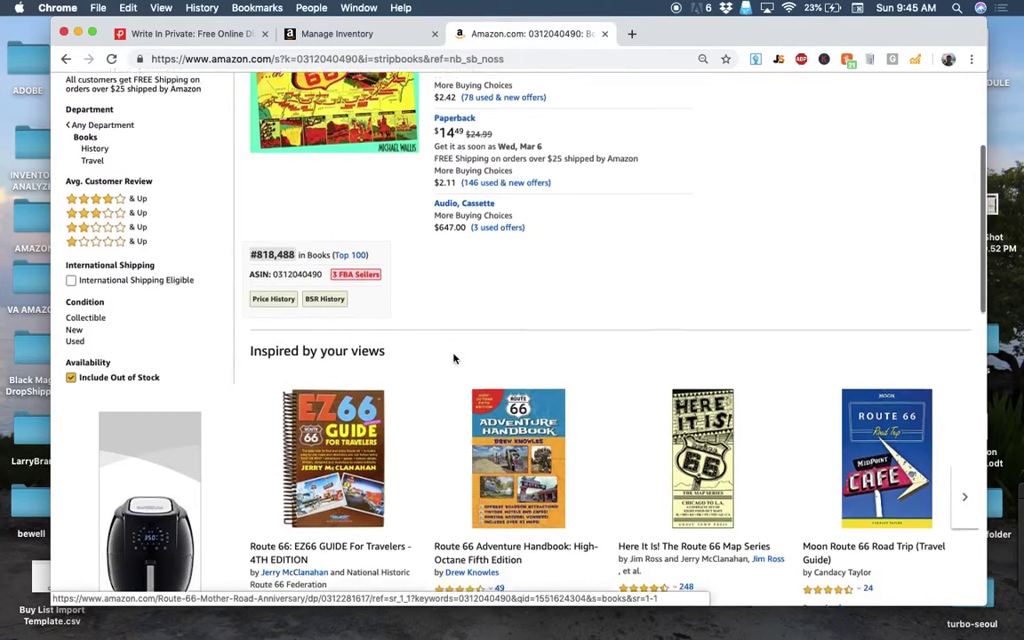
{"action": "scroll", "coordinate": [454, 358], "scroll_direction": "down", "scroll_amount": 2}
{"action": "scroll", "coordinate": [453, 358], "scroll_direction": "up", "scroll_amount": 4}
{"action": "scroll", "coordinate": [453, 358], "scroll_direction": "up", "scroll_amount": 3}
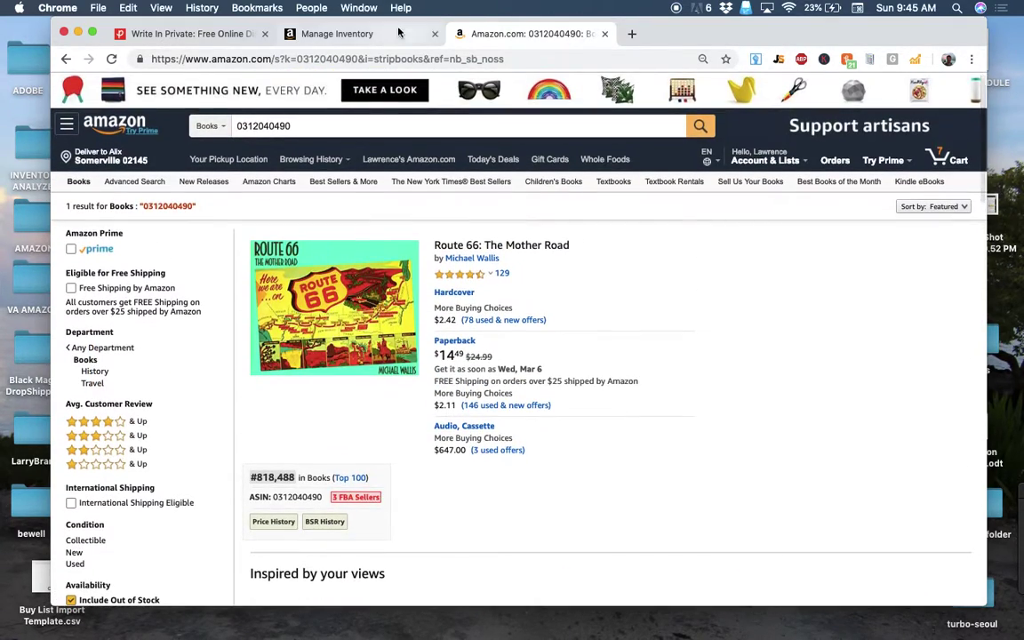
- Return to the Penzu notes and select the next ISBN, 145600834X
{"action": "left_click", "coordinate": [399, 33]}
{"action": "left_click", "coordinate": [502, 34]}
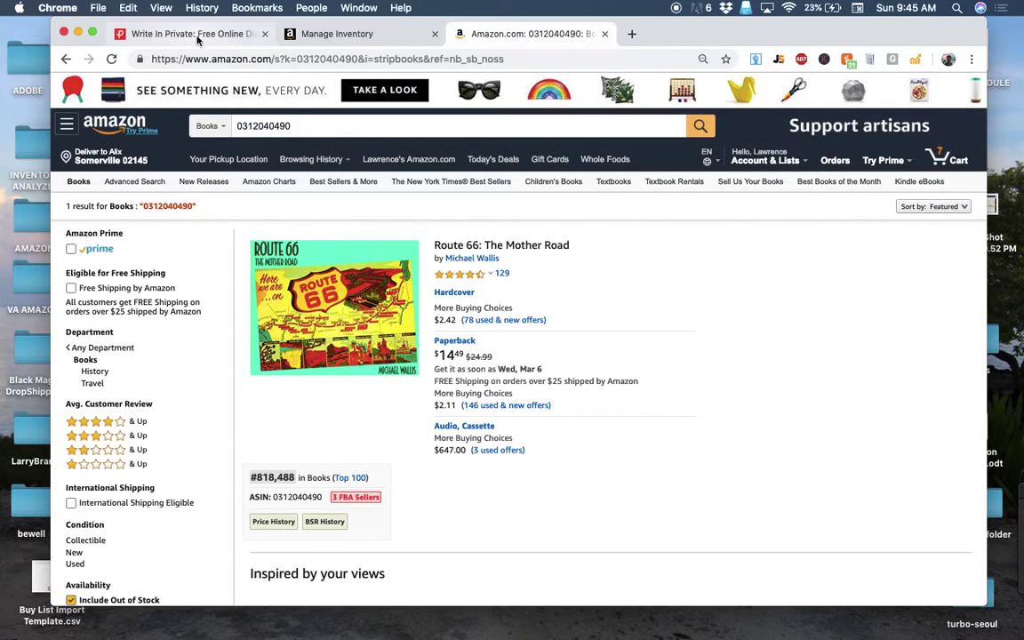
{"action": "left_click", "coordinate": [199, 40]}
{"action": "double_click", "coordinate": [396, 448]}
{"action": "key", "text": "super+c"}
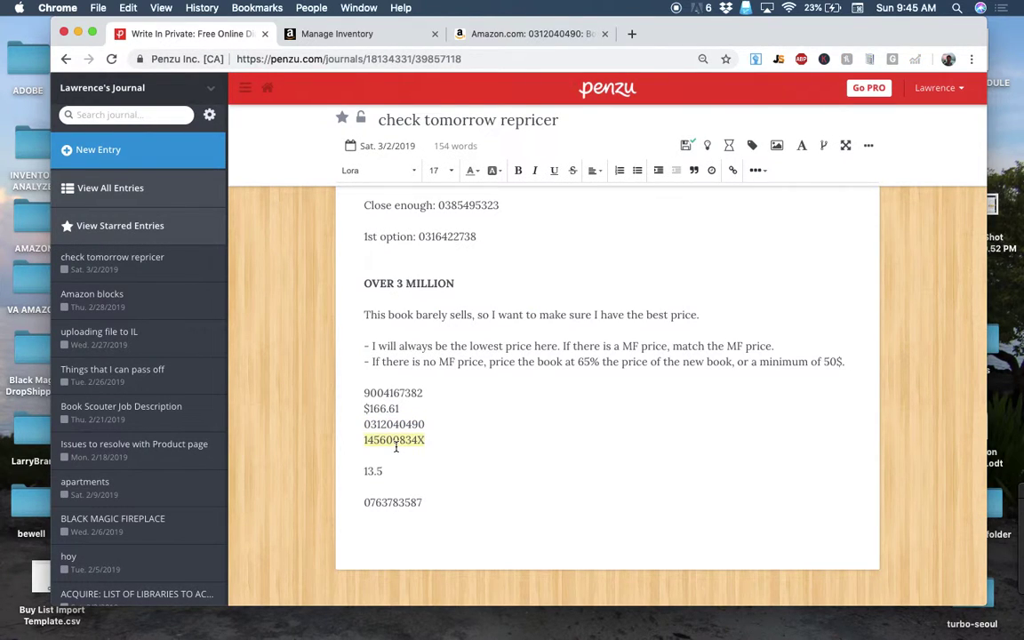
- Search Amazon for 145600834X and open the Western New York product page
{"action": "left_click", "coordinate": [516, 34]}
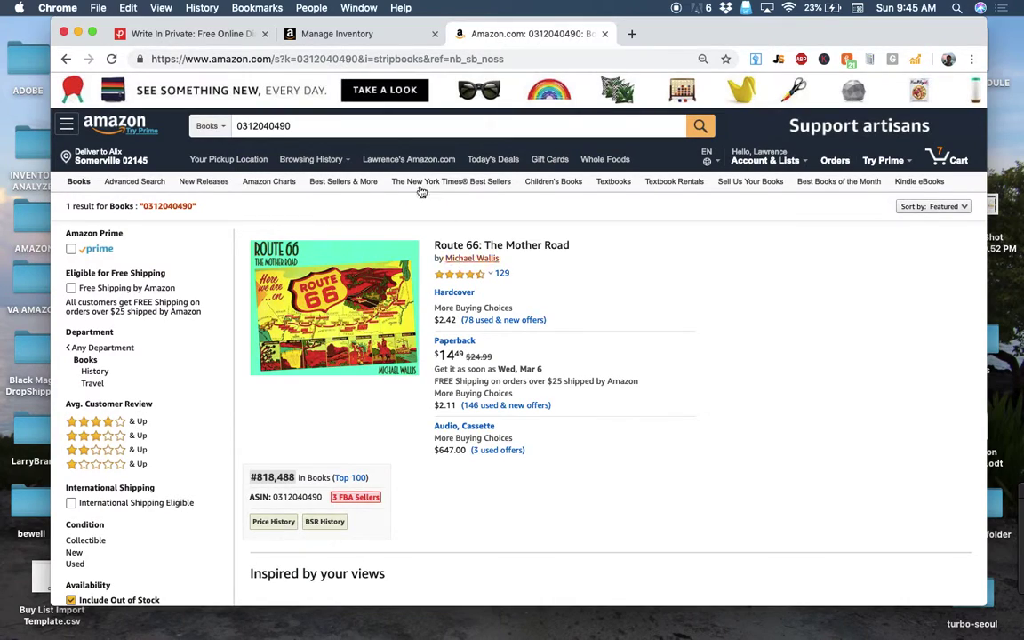
{"action": "left_click", "coordinate": [352, 125]}
{"action": "key", "text": "super+v"}
{"action": "key", "text": "Return"}
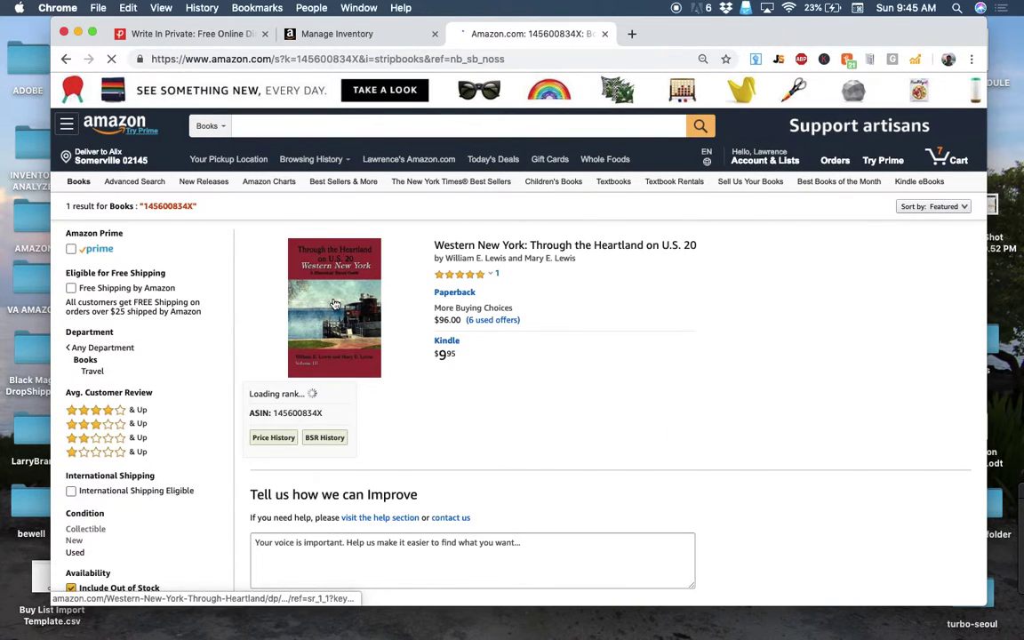
{"action": "left_click", "coordinate": [335, 305]}
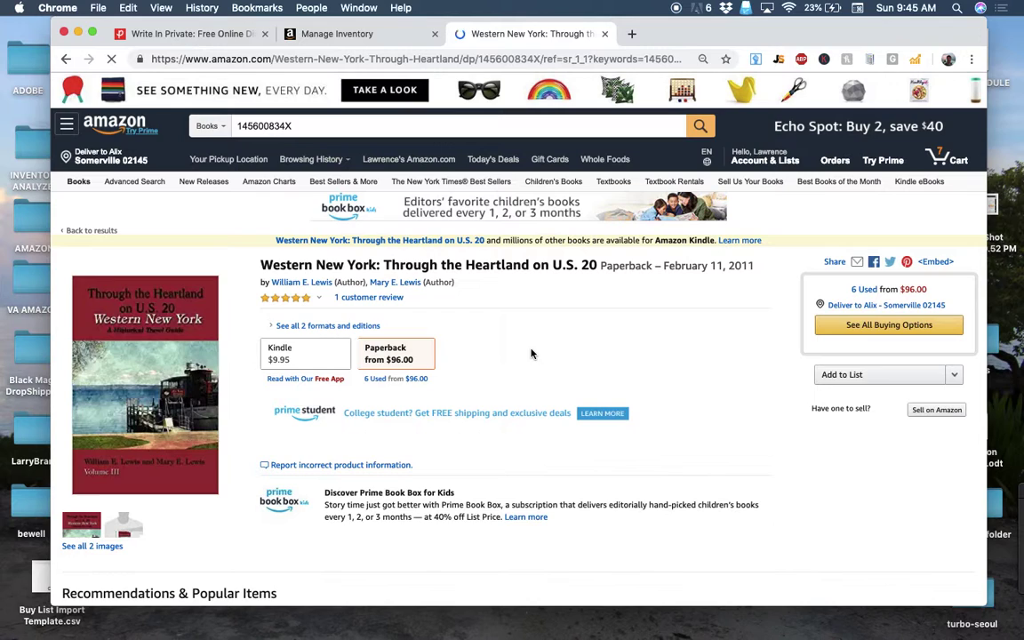
- Show its used offers from $96.00 and copy the ISBN from the address
{"action": "scroll", "coordinate": [532, 354], "scroll_direction": "down", "scroll_amount": 3}
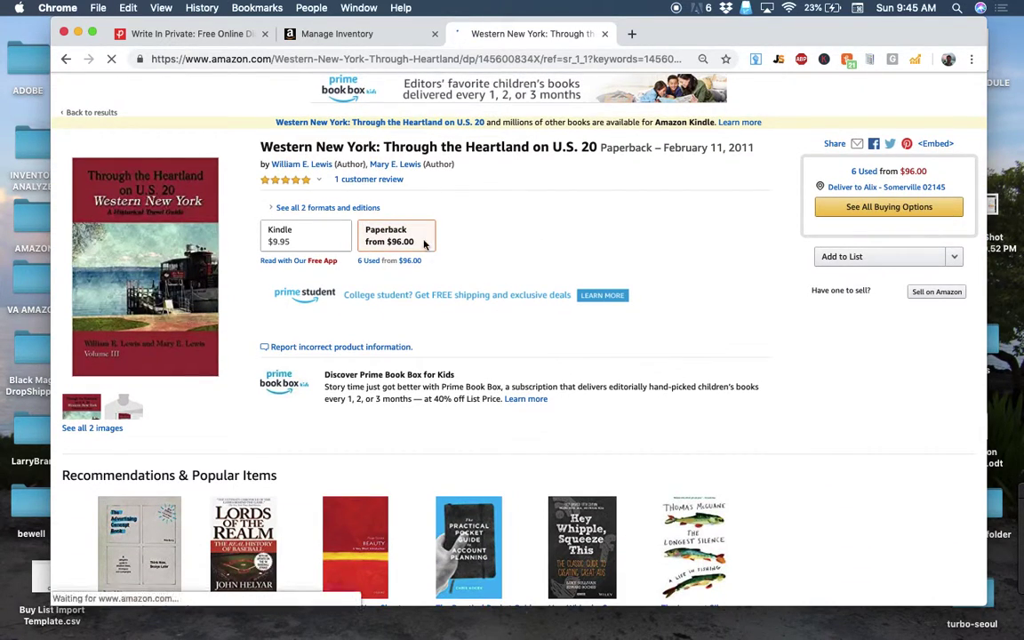
{"action": "left_click", "coordinate": [867, 170]}
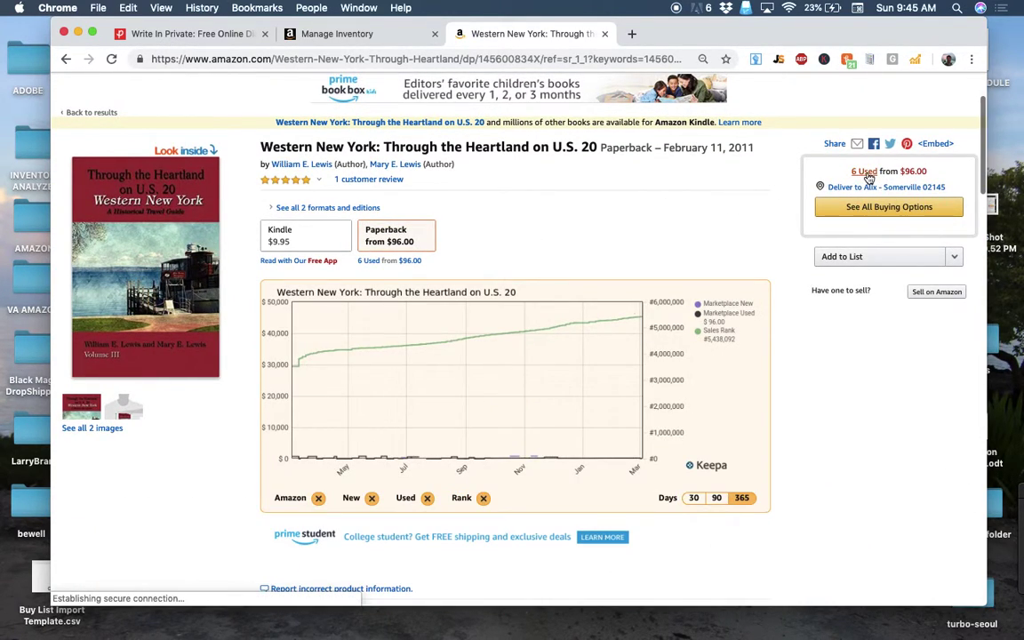
{"action": "scroll", "coordinate": [507, 350], "scroll_direction": "down", "scroll_amount": 3}
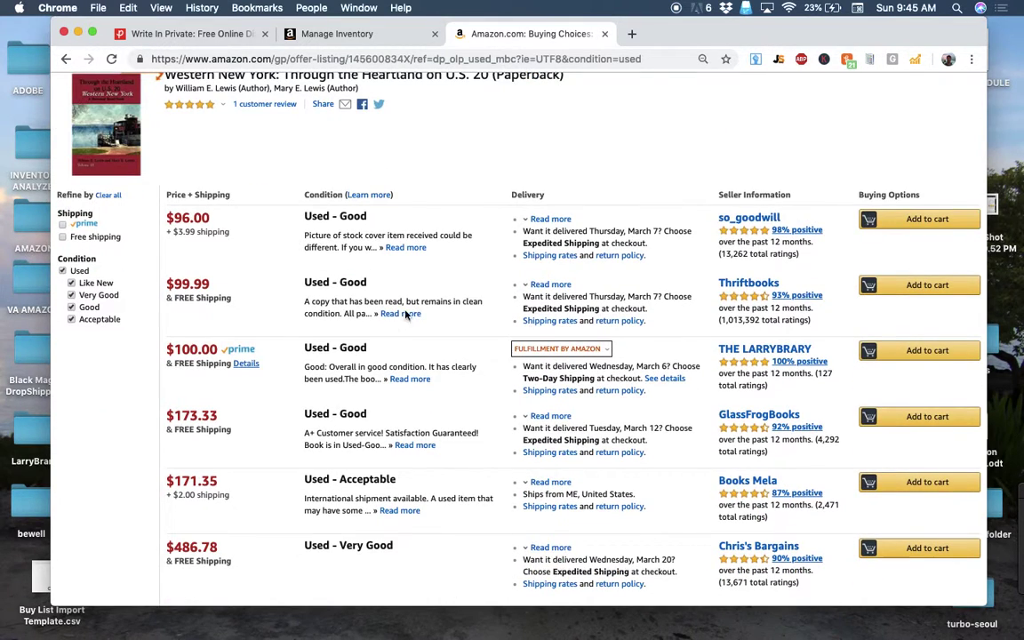
{"action": "scroll", "coordinate": [177, 468], "scroll_direction": "down", "scroll_amount": 5}
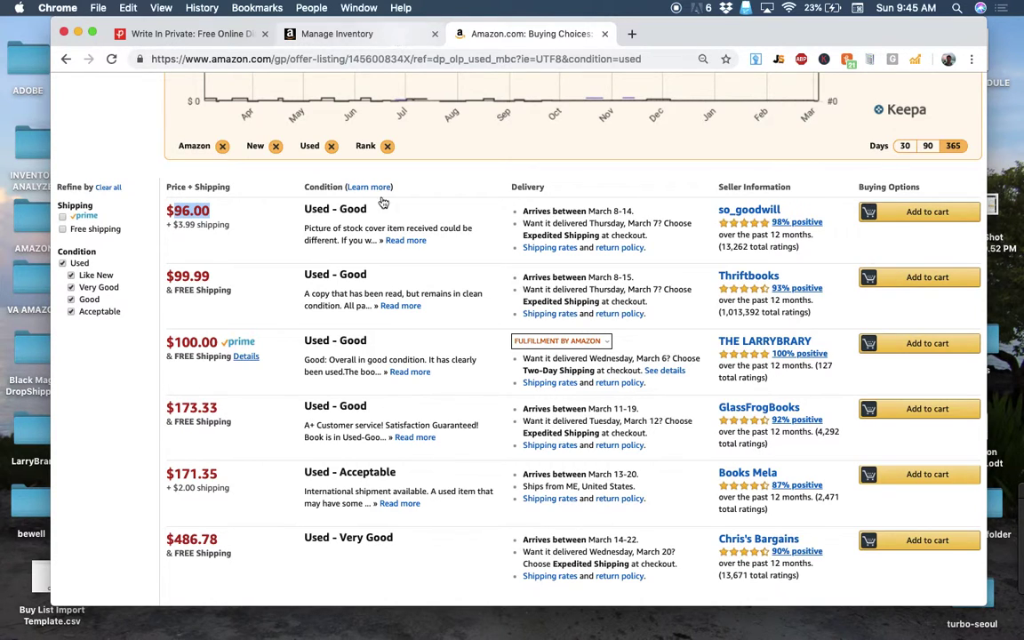
{"action": "scroll", "coordinate": [345, 182], "scroll_direction": "up", "scroll_amount": 5}
{"action": "double_click", "coordinate": [384, 59]}
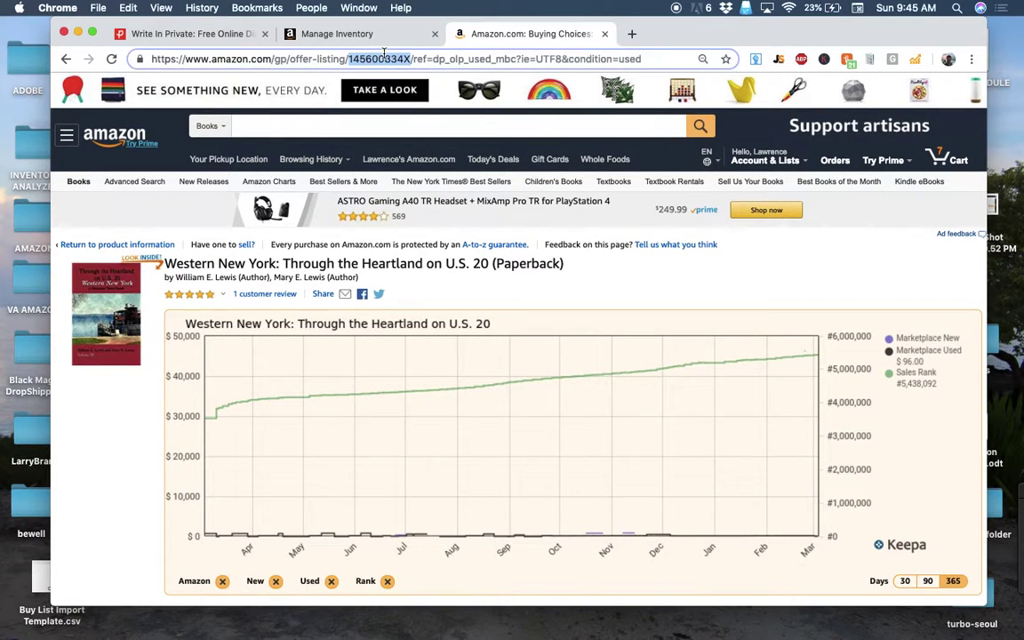
{"action": "left_click", "coordinate": [336, 35]}
- Find 145600834X in Manage Inventory and set its price and business price to 96.00
{"action": "double_click", "coordinate": [233, 230]}
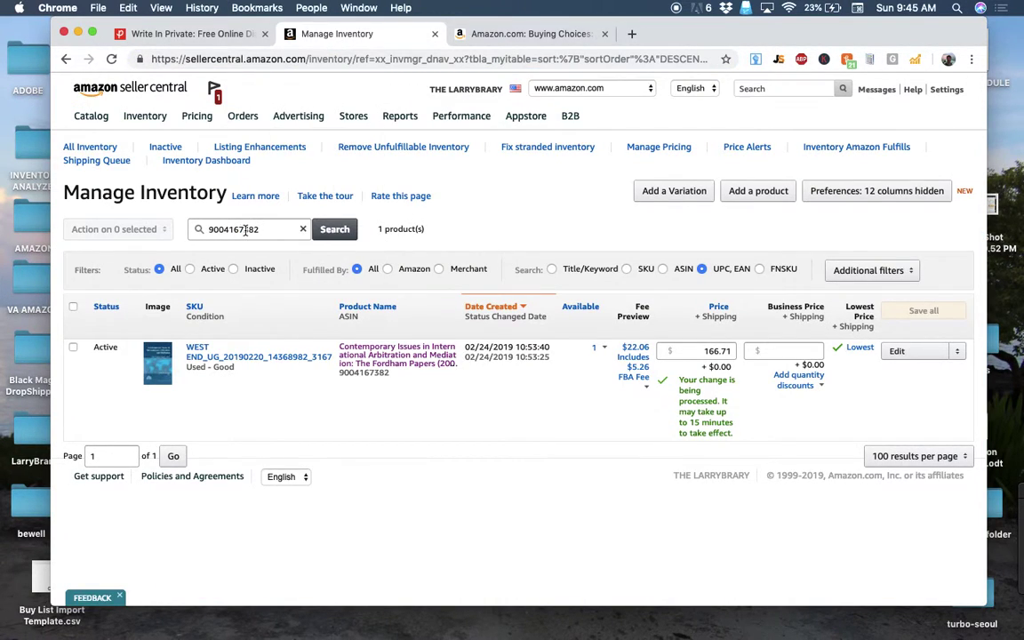
{"action": "type", "text": "145600834X"}
{"action": "left_click", "coordinate": [334, 229]}
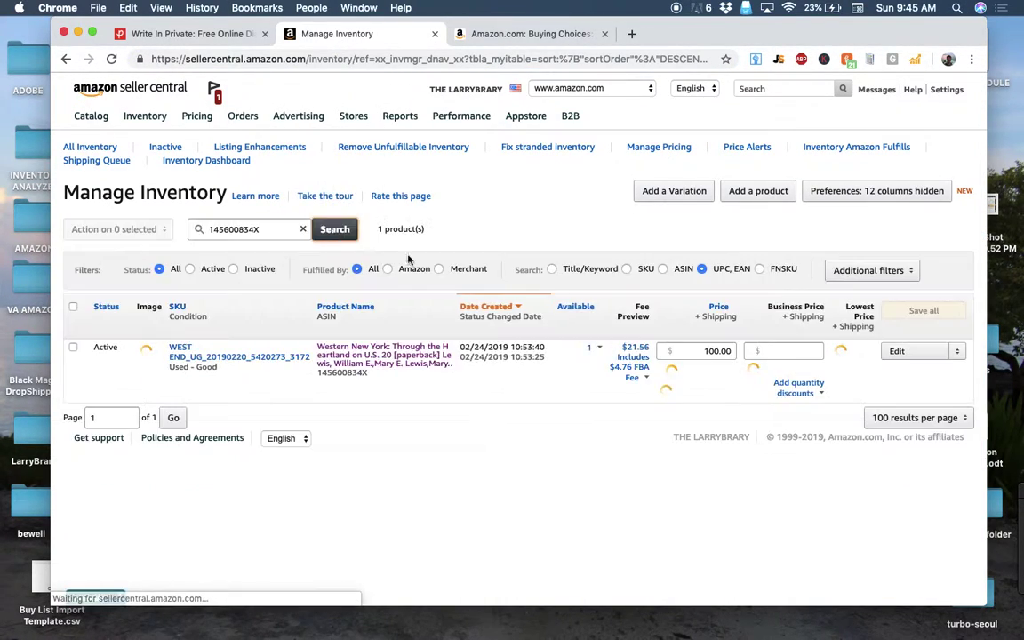
{"action": "double_click", "coordinate": [695, 352]}
{"action": "type", "text": "96"}
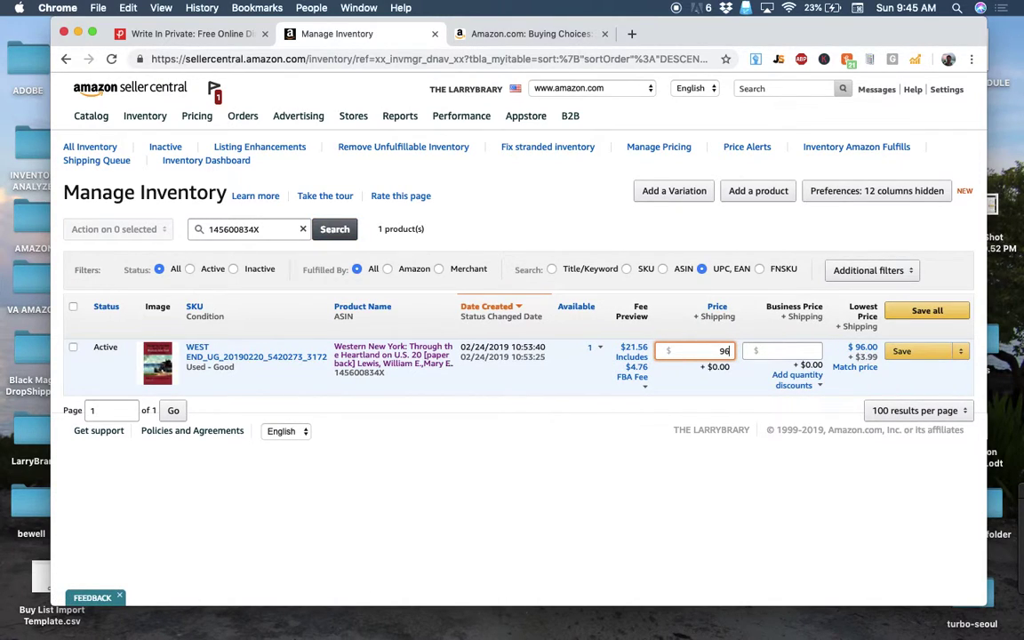
{"action": "key", "text": "Tab"}
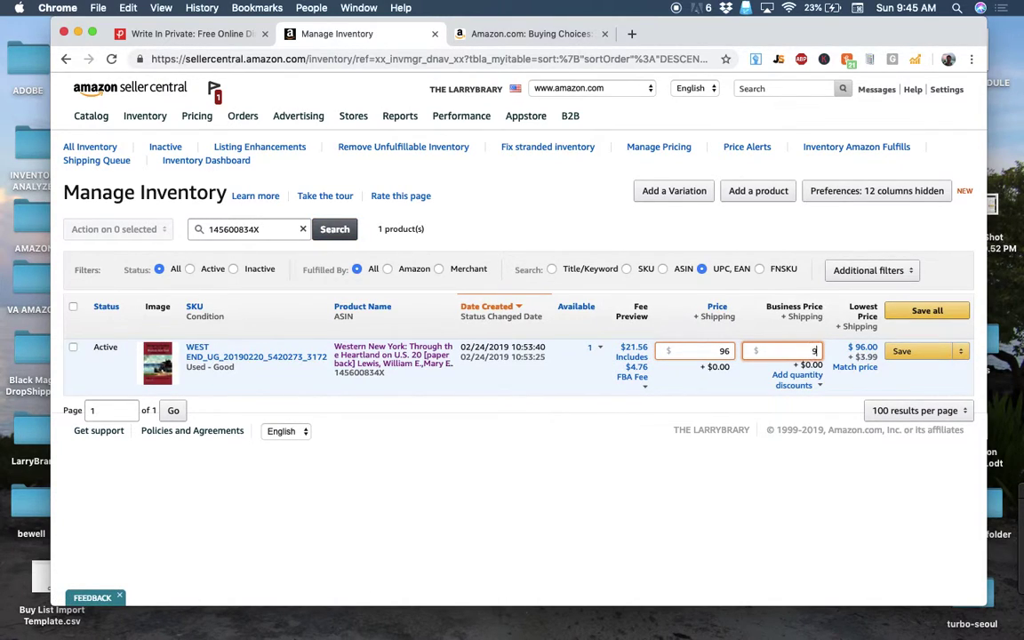
{"action": "left_click", "coordinate": [901, 350]}
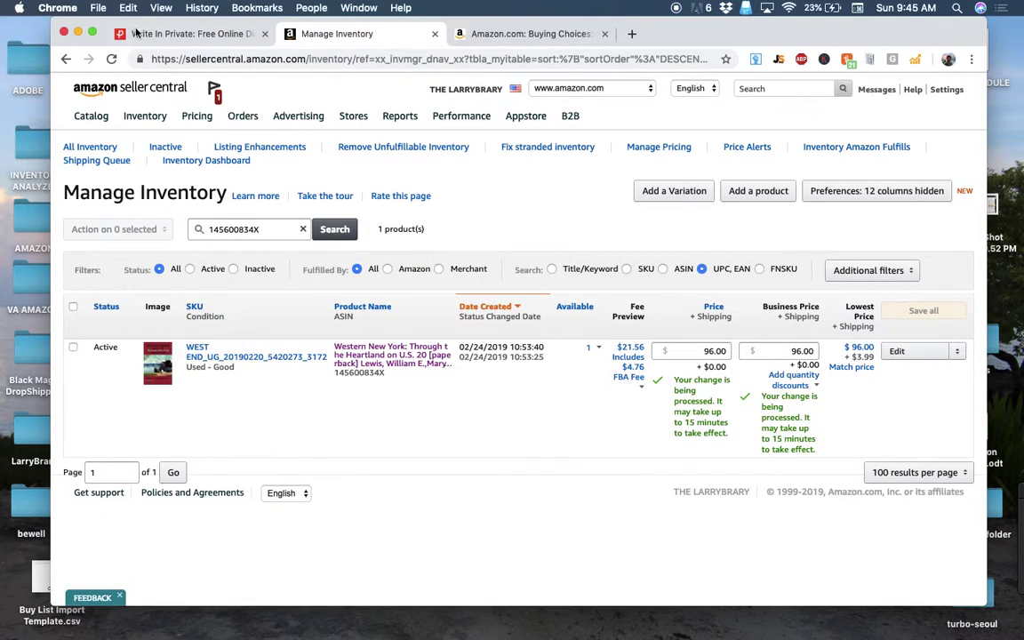
{"action": "left_click", "coordinate": [191, 34]}
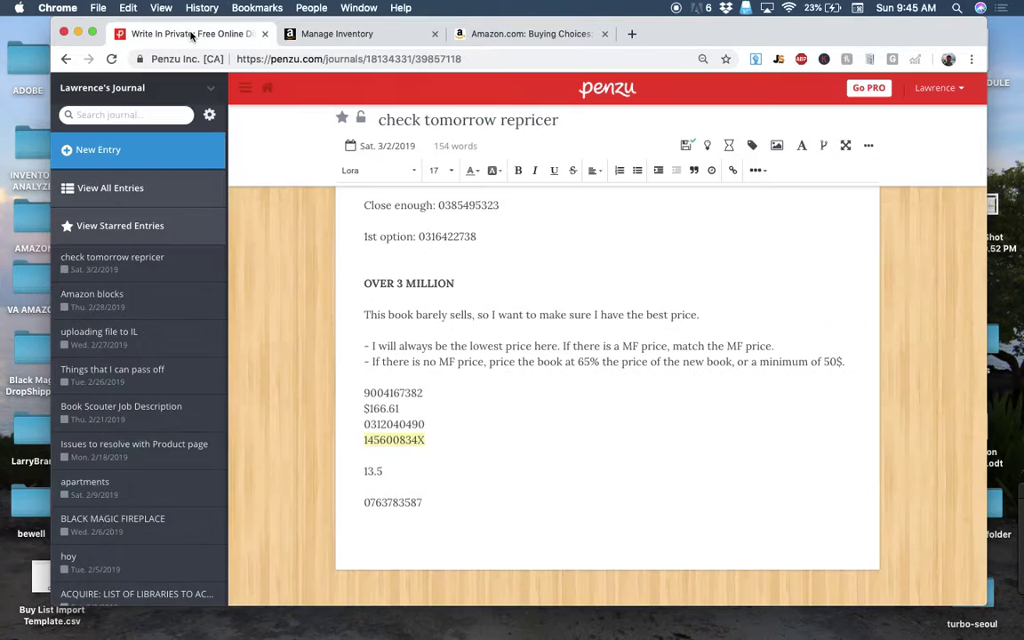
{"action": "double_click", "coordinate": [385, 503]}
{"action": "key", "text": "super+c"}
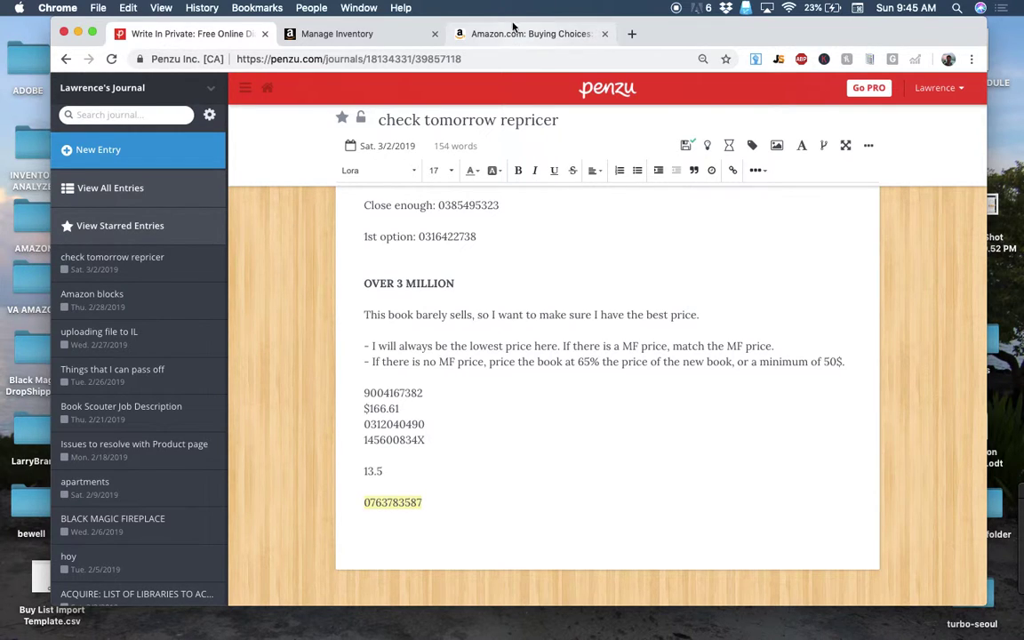
{"action": "left_click", "coordinate": [511, 32]}
{"action": "left_click", "coordinate": [312, 125]}
{"action": "key", "text": "super+v"}
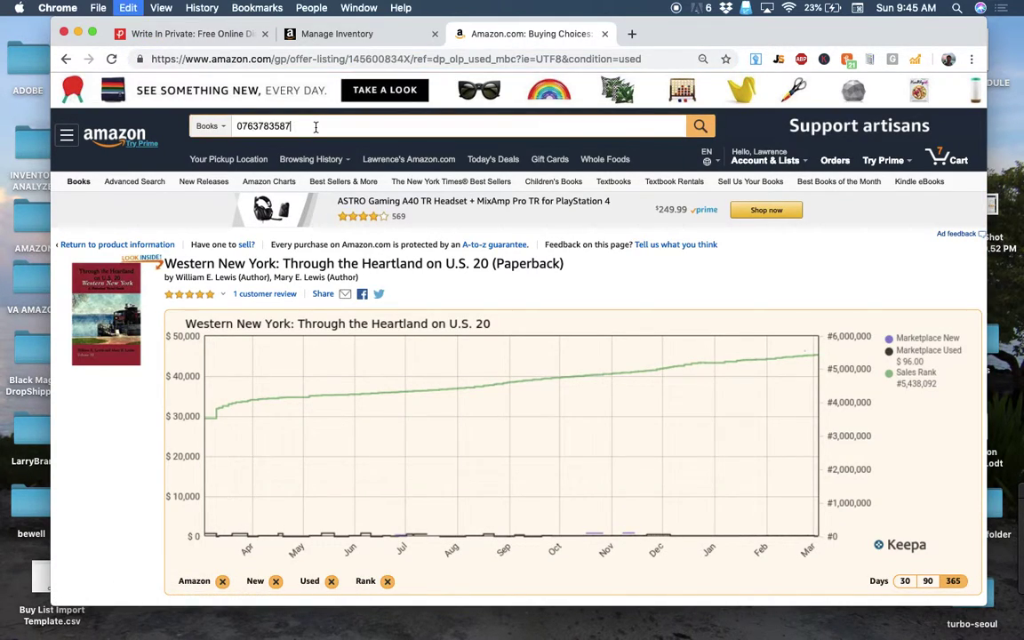
{"action": "left_click", "coordinate": [703, 126]}
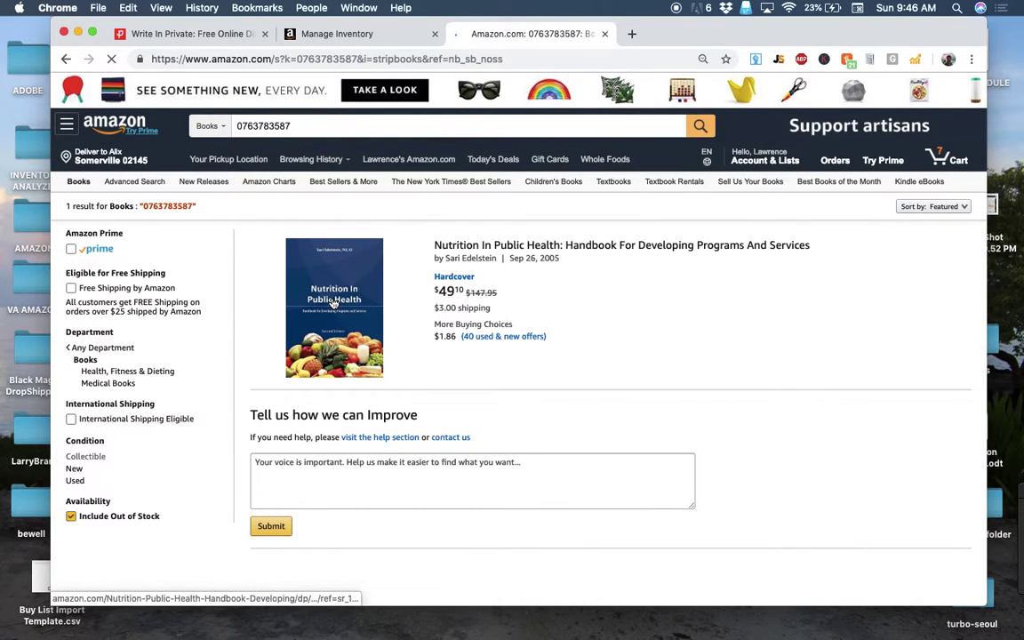
- Open the Nutrition In Public Health page and browse to its used offers
{"action": "left_click", "coordinate": [334, 303]}
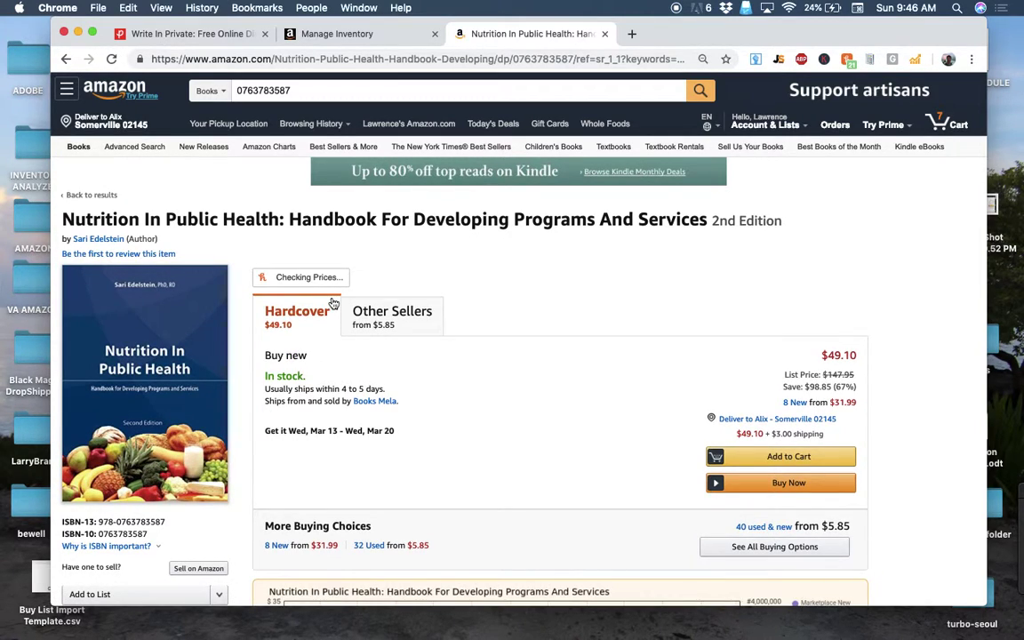
{"action": "scroll", "coordinate": [334, 304], "scroll_direction": "down", "scroll_amount": 7}
{"action": "scroll", "coordinate": [333, 304], "scroll_direction": "down", "scroll_amount": 4}
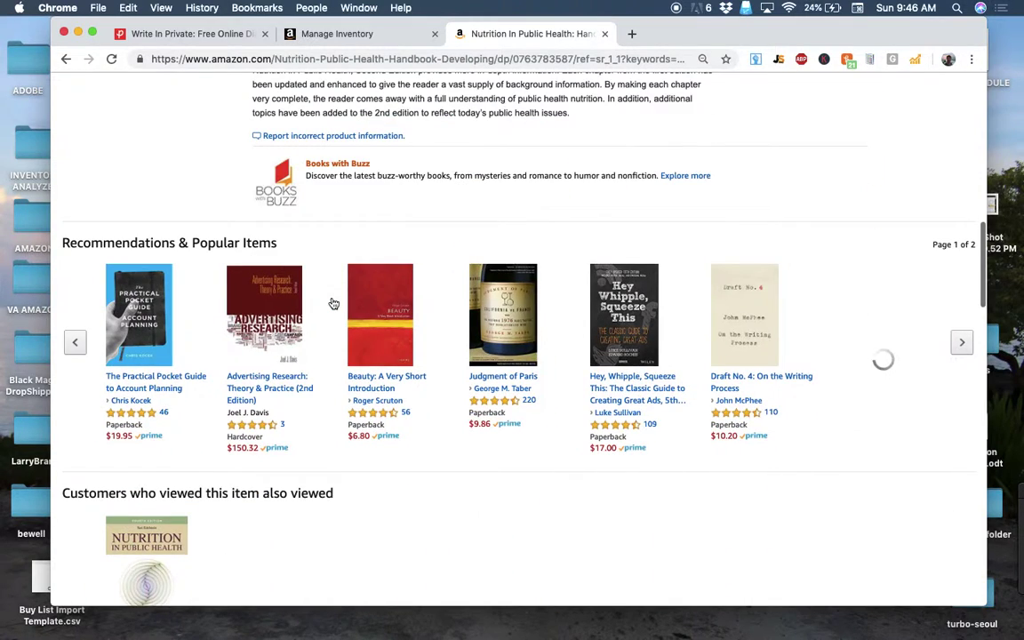
{"action": "scroll", "coordinate": [334, 304], "scroll_direction": "up", "scroll_amount": 6}
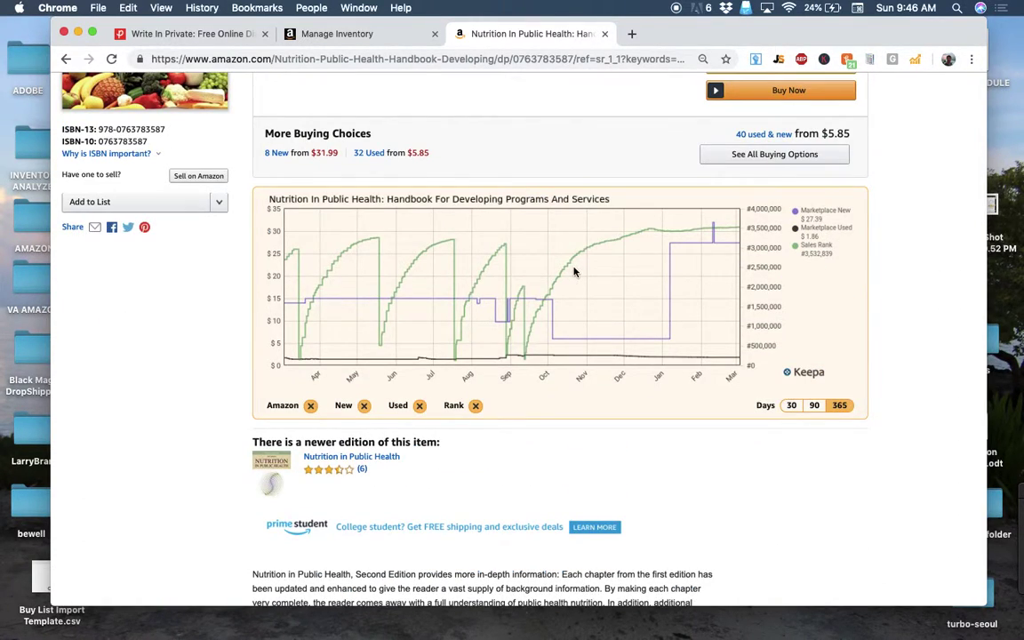
{"action": "scroll", "coordinate": [575, 272], "scroll_direction": "up", "scroll_amount": 1}
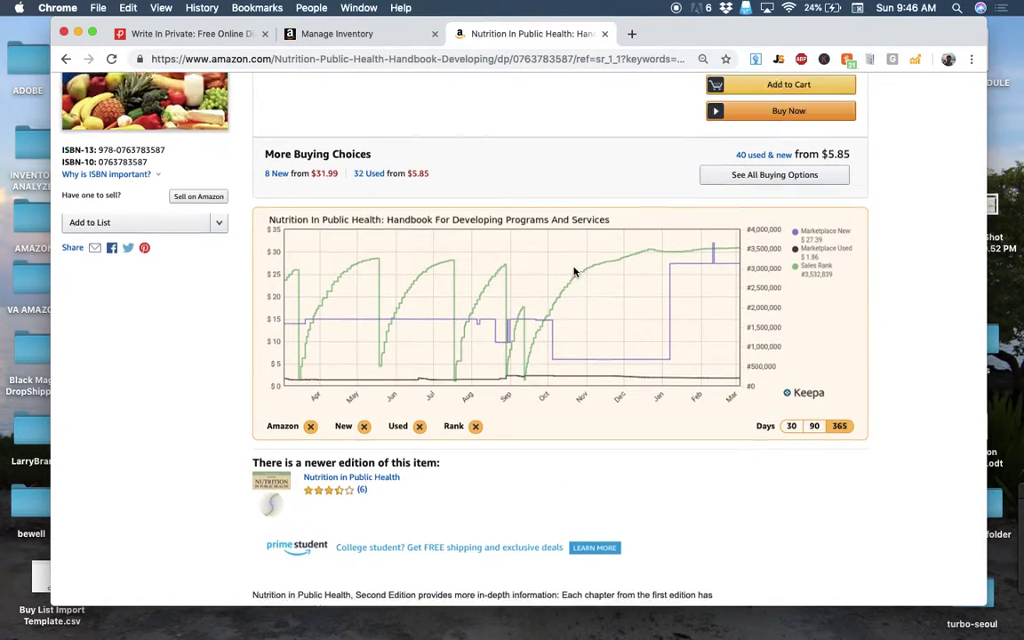
{"action": "scroll", "coordinate": [574, 272], "scroll_direction": "up", "scroll_amount": 4}
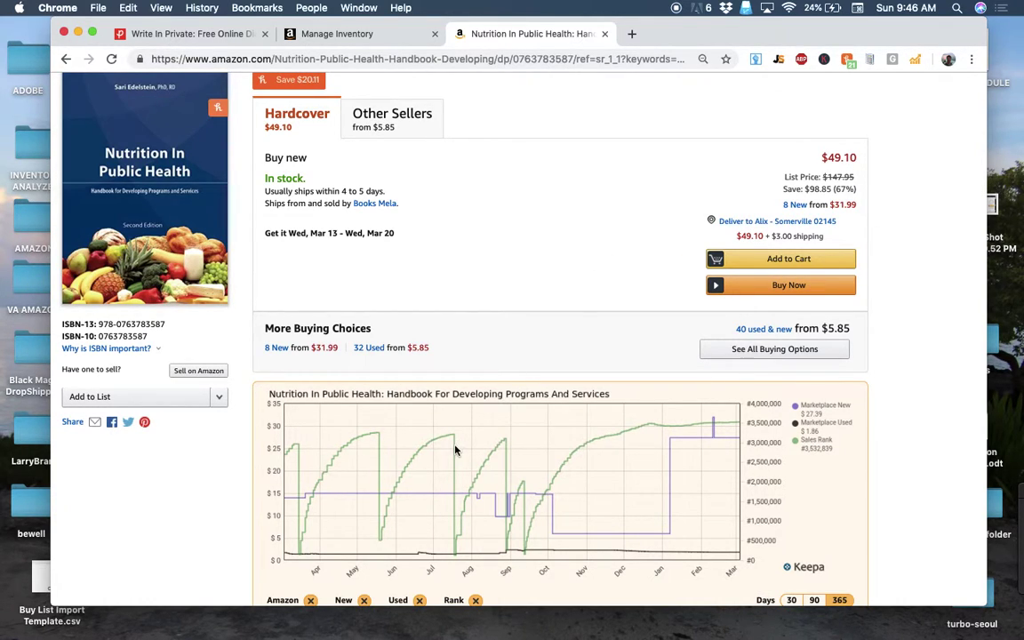
{"action": "scroll", "coordinate": [456, 451], "scroll_direction": "down", "scroll_amount": 1}
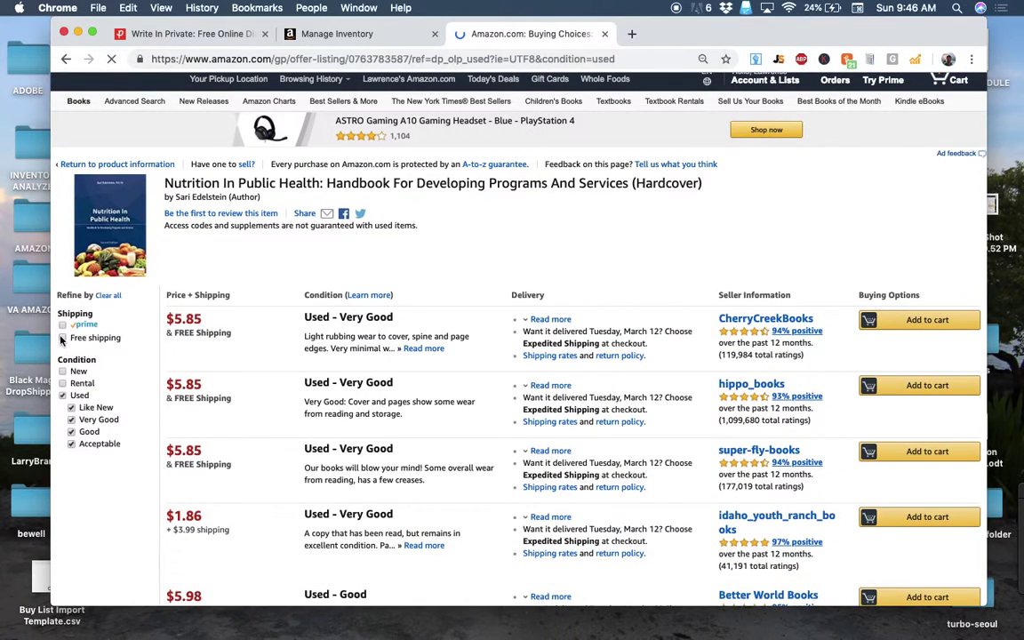
{"action": "scroll", "coordinate": [55, 411], "scroll_direction": "down", "scroll_amount": 3}
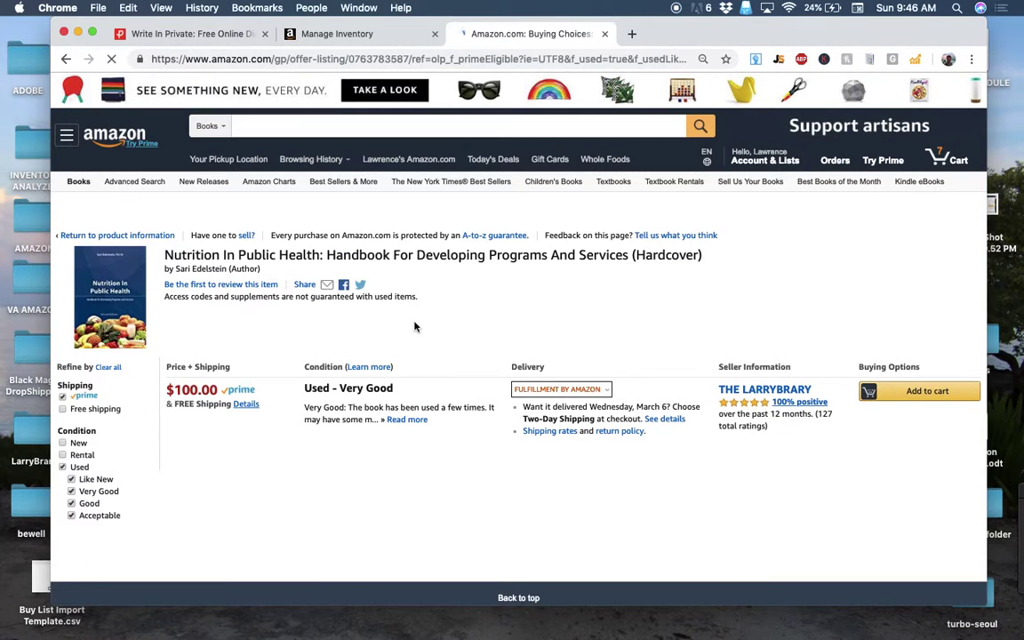
- Review the single $100.00 Prime used offer and go back to the product page
{"action": "scroll", "coordinate": [342, 311], "scroll_direction": "down", "scroll_amount": 5}
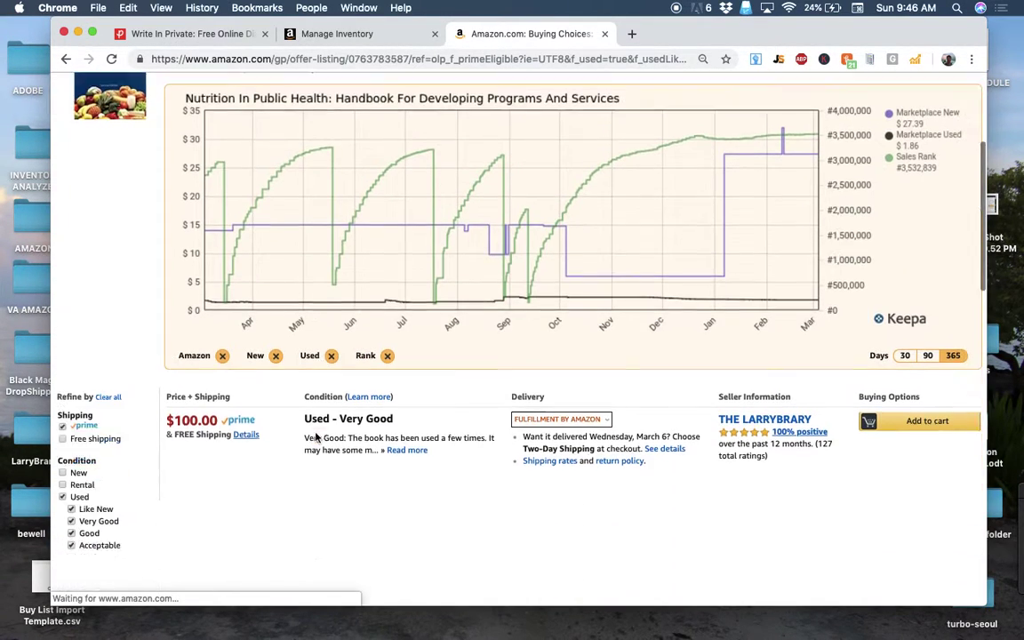
{"action": "scroll", "coordinate": [328, 380], "scroll_direction": "up", "scroll_amount": 5}
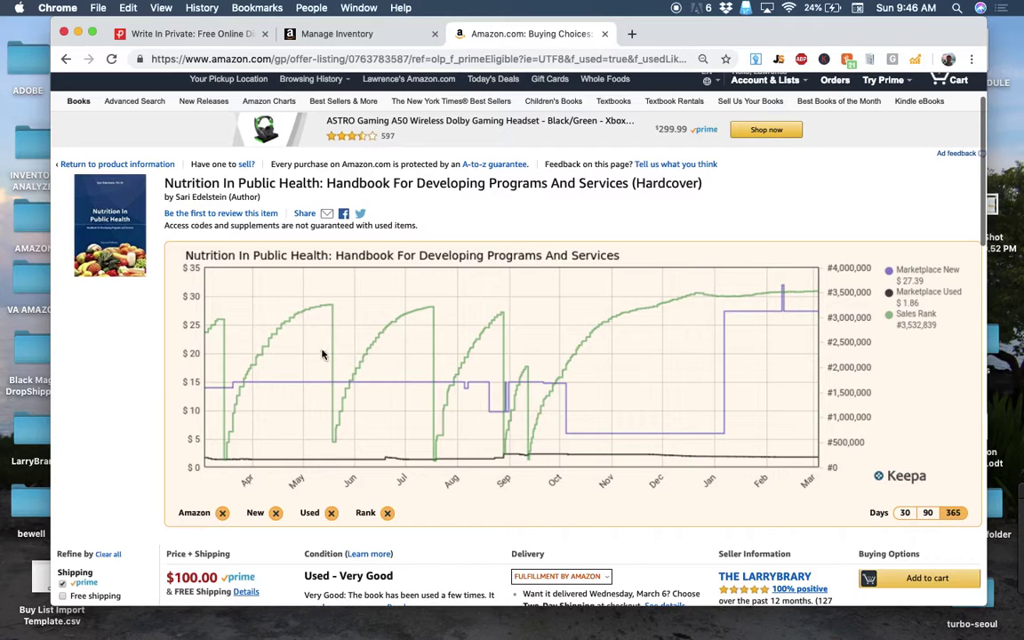
{"action": "left_click", "coordinate": [552, 197]}
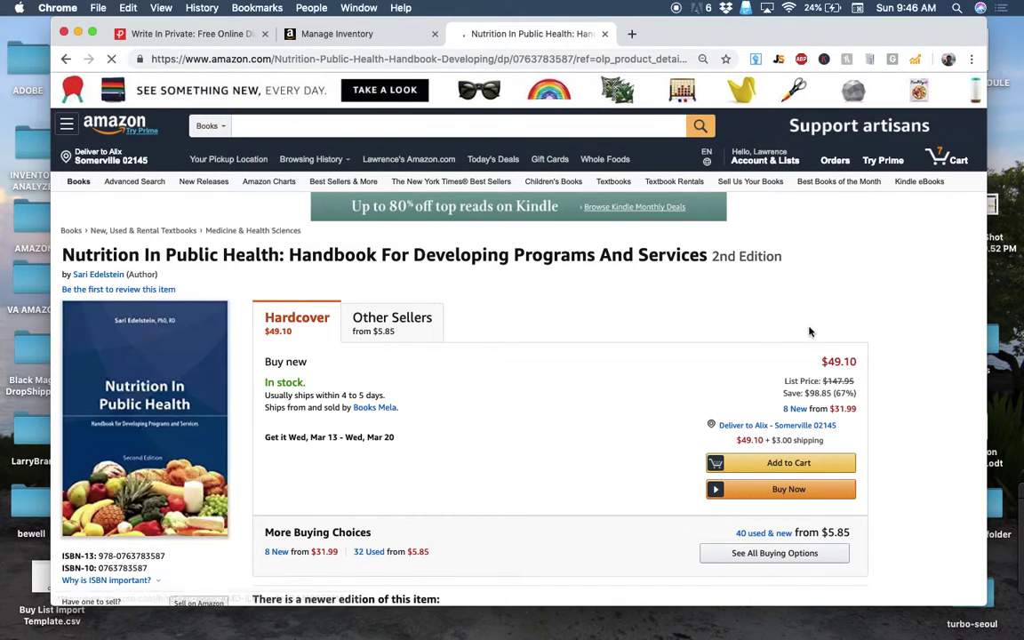
{"action": "left_click", "coordinate": [632, 34]}
- Calculate 49.10 × .65 in Google and select the 31.915 result
{"action": "type", "text": "49.10 x "}
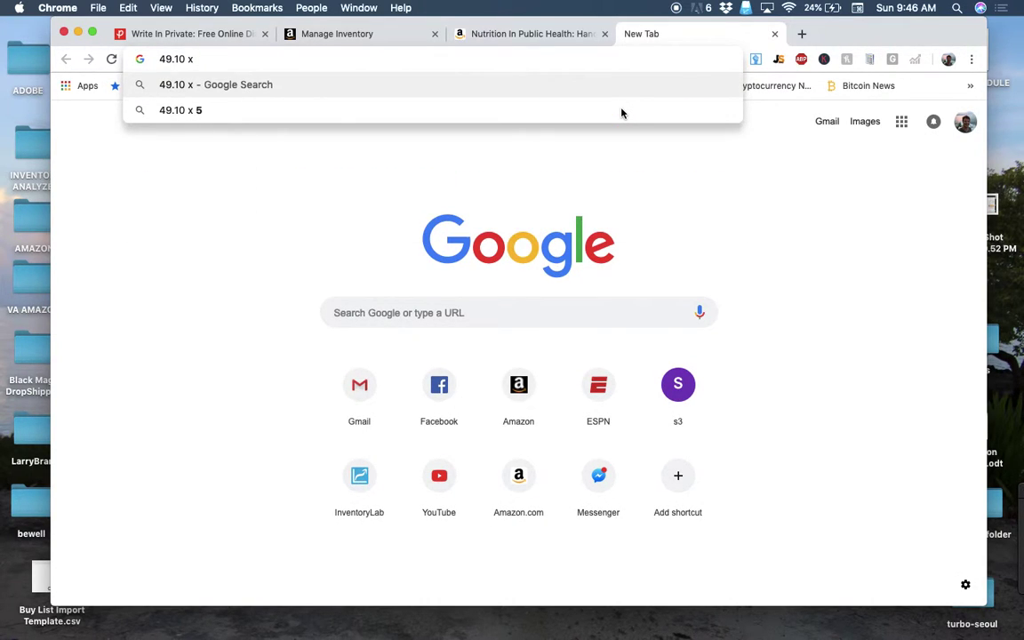
{"action": "type", "text": ".65"}
{"action": "key", "text": "Return"}
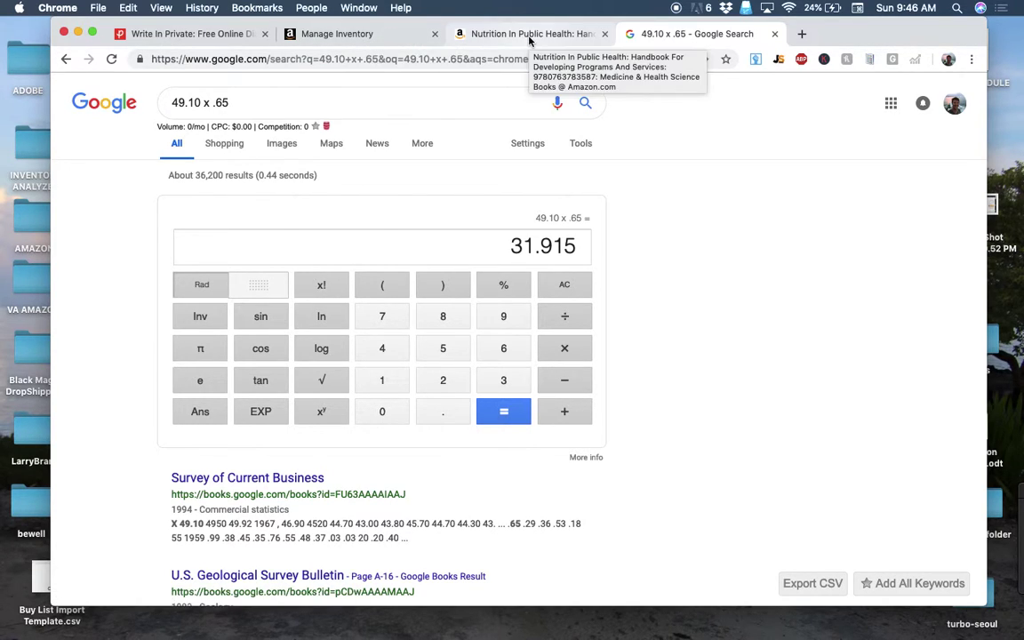
{"action": "left_click", "coordinate": [476, 33]}
{"action": "left_click", "coordinate": [686, 36]}
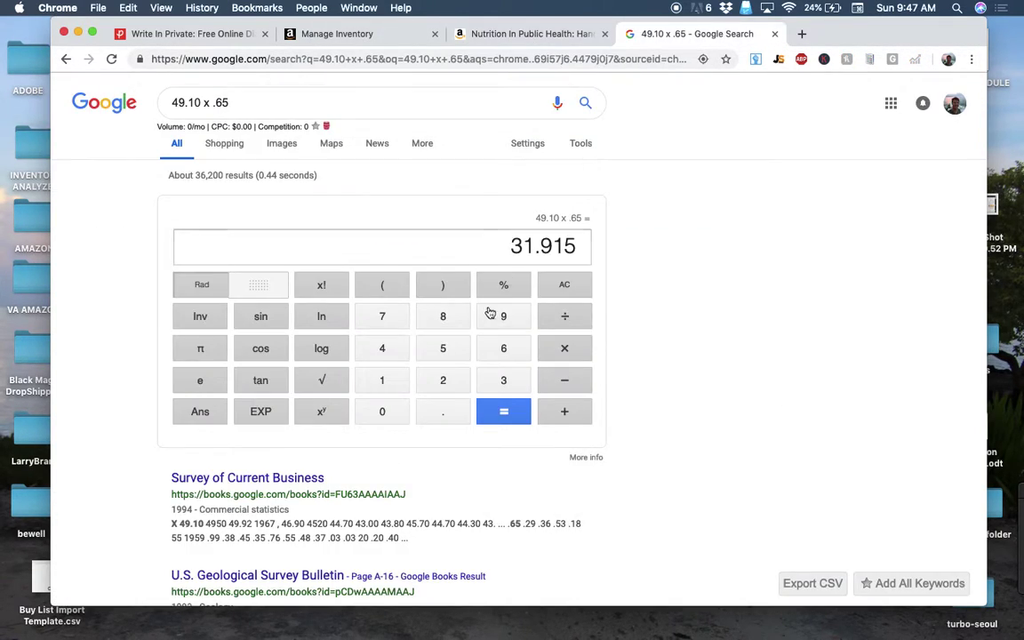
{"action": "double_click", "coordinate": [563, 248]}
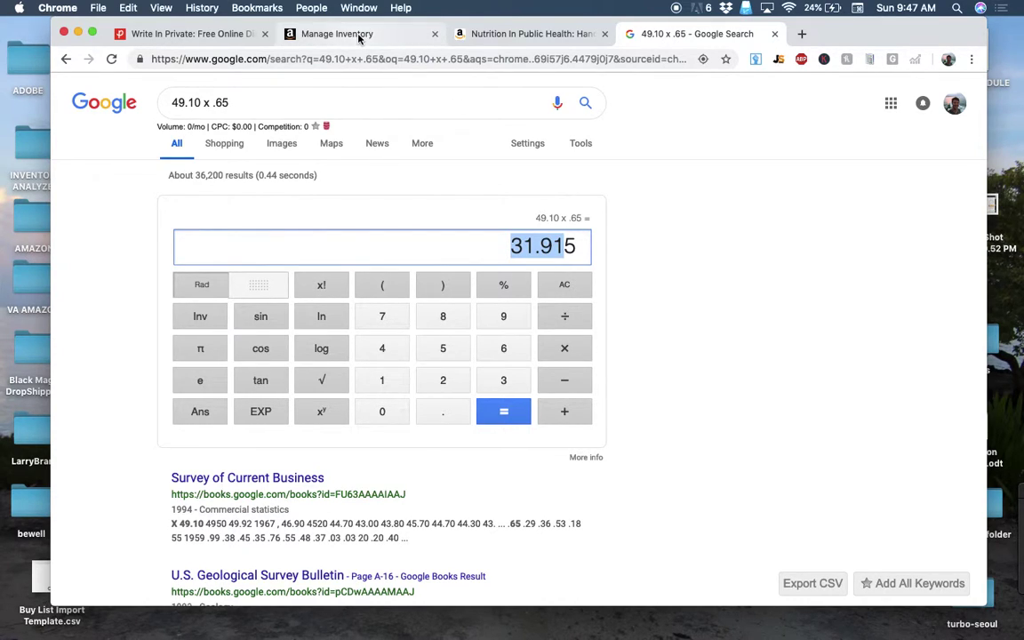
{"action": "left_click", "coordinate": [498, 34]}
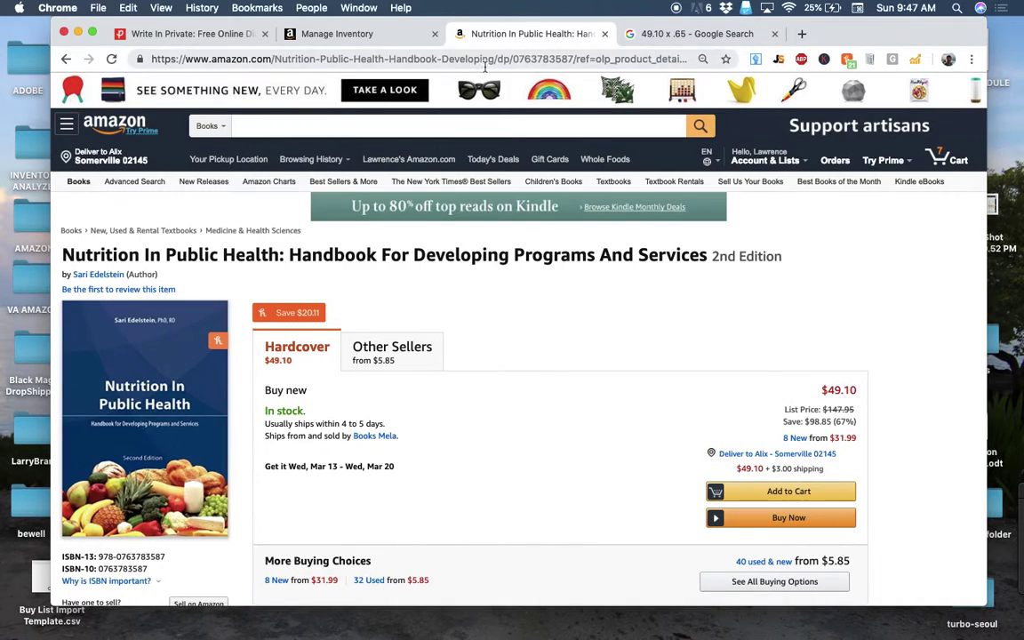
{"action": "double_click", "coordinate": [537, 58]}
{"action": "key", "text": "super+c"}
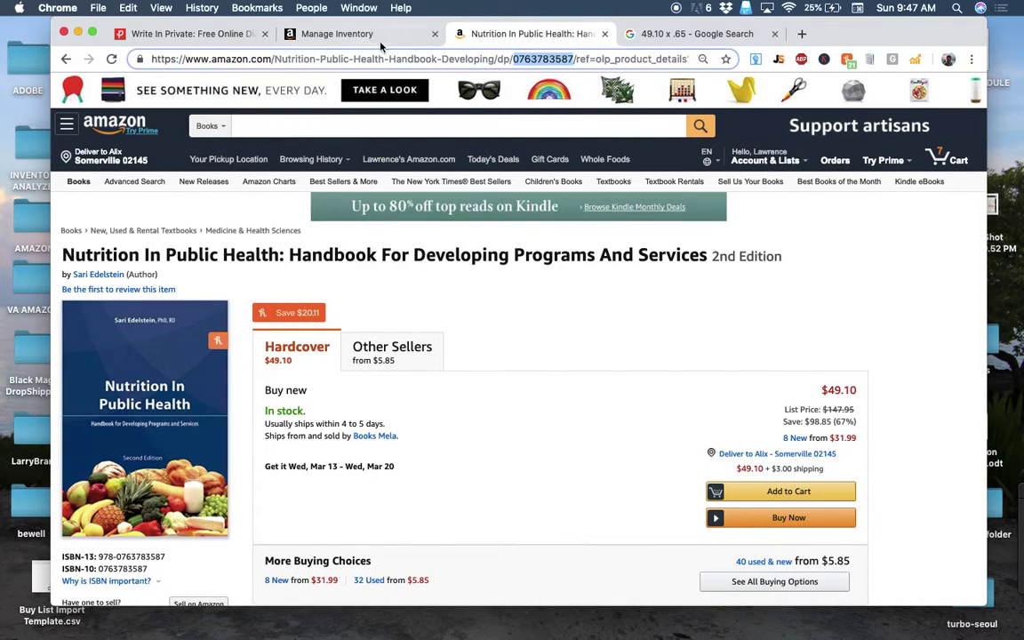
{"action": "left_click", "coordinate": [373, 39]}
{"action": "left_click", "coordinate": [274, 229]}
{"action": "key", "text": "super+a"}
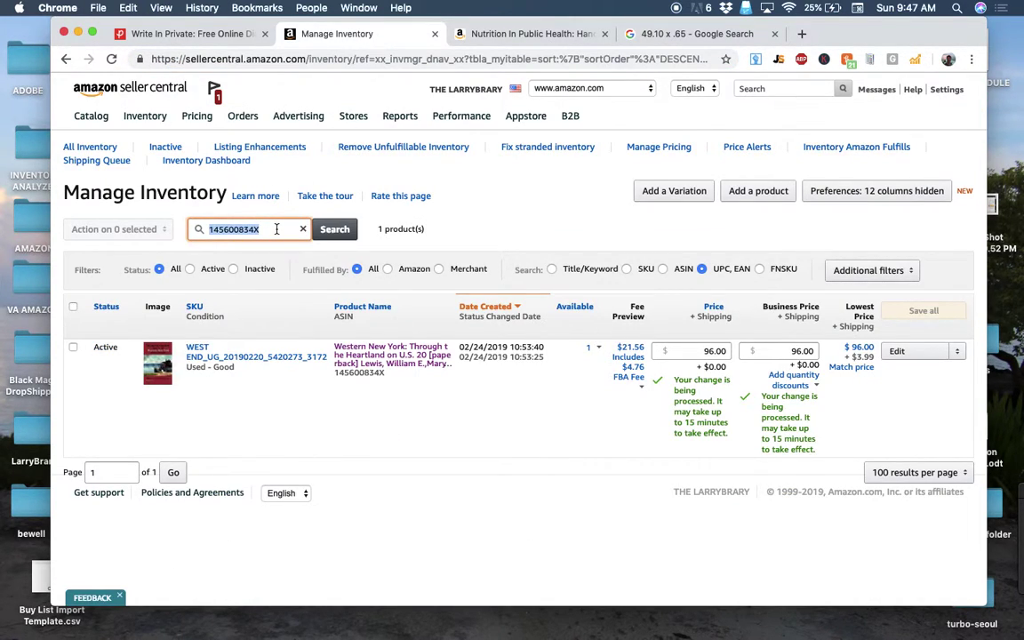
{"action": "key", "text": "super+v"}
{"action": "left_click", "coordinate": [343, 230]}
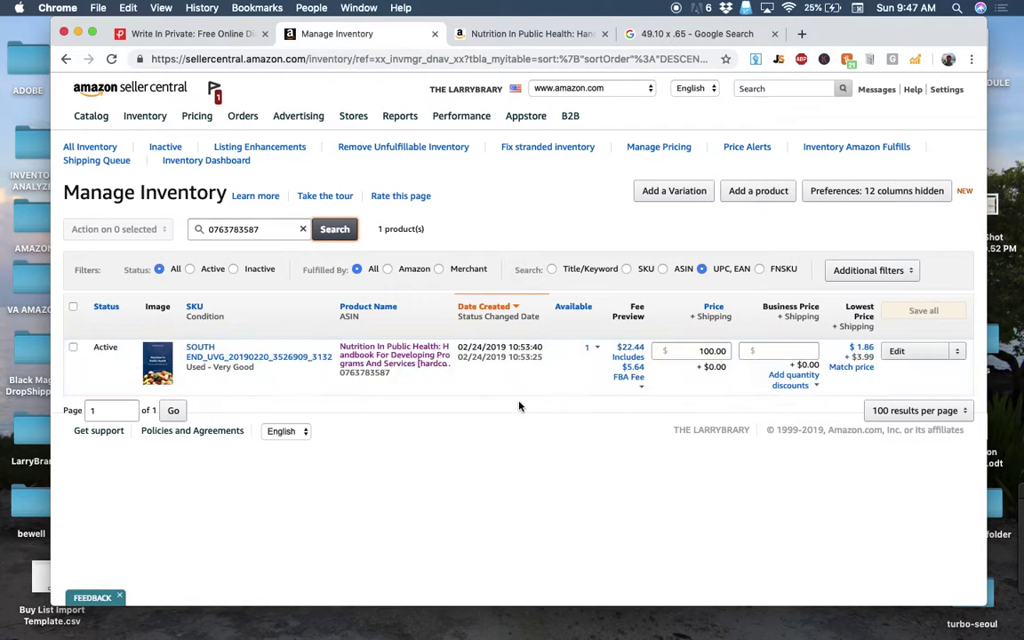
- Replace the $100.00 price with 31.91 for price and business price, and save
{"action": "double_click", "coordinate": [699, 351]}
{"action": "type", "text": "31.9"}
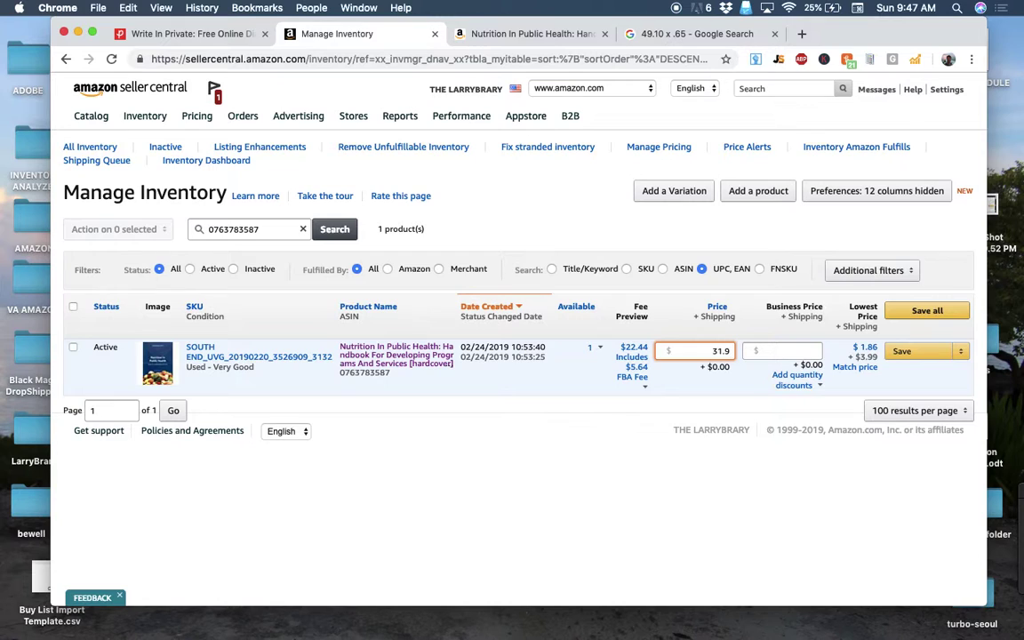
{"action": "type", "text": "1"}
{"action": "key", "text": "Tab"}
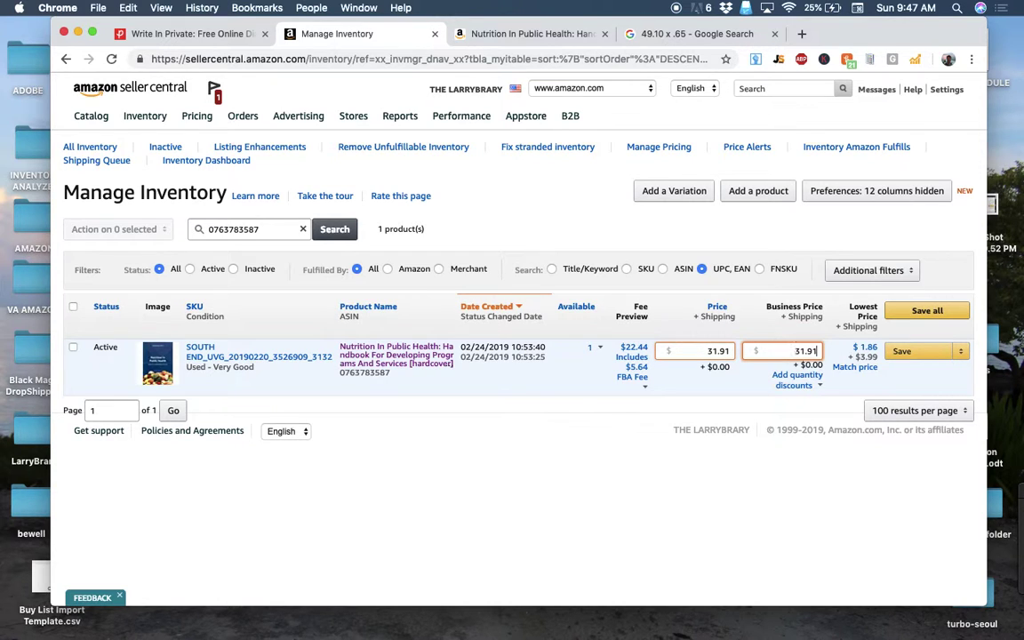
{"action": "left_click", "coordinate": [905, 351]}
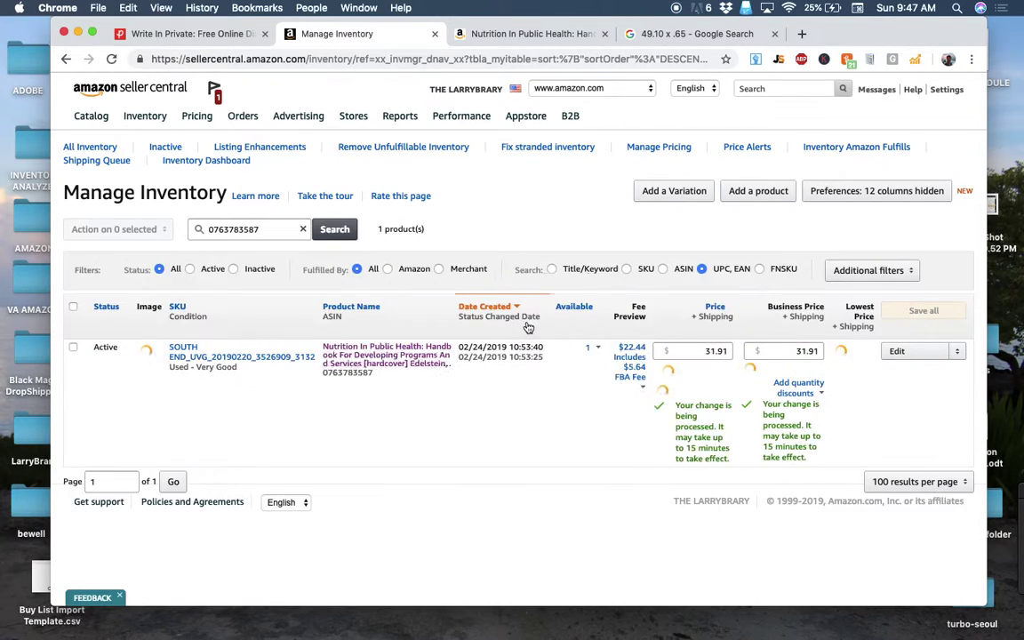
{"action": "left_click", "coordinate": [532, 36]}
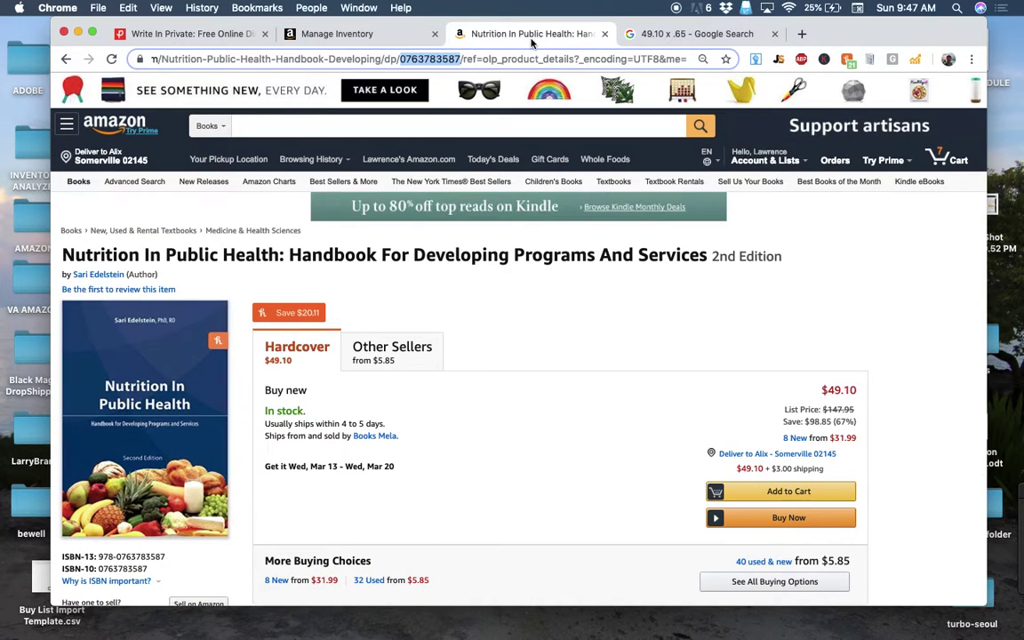
{"action": "left_click", "coordinate": [178, 35]}
{"action": "scroll", "coordinate": [454, 376], "scroll_direction": "up", "scroll_amount": 5}
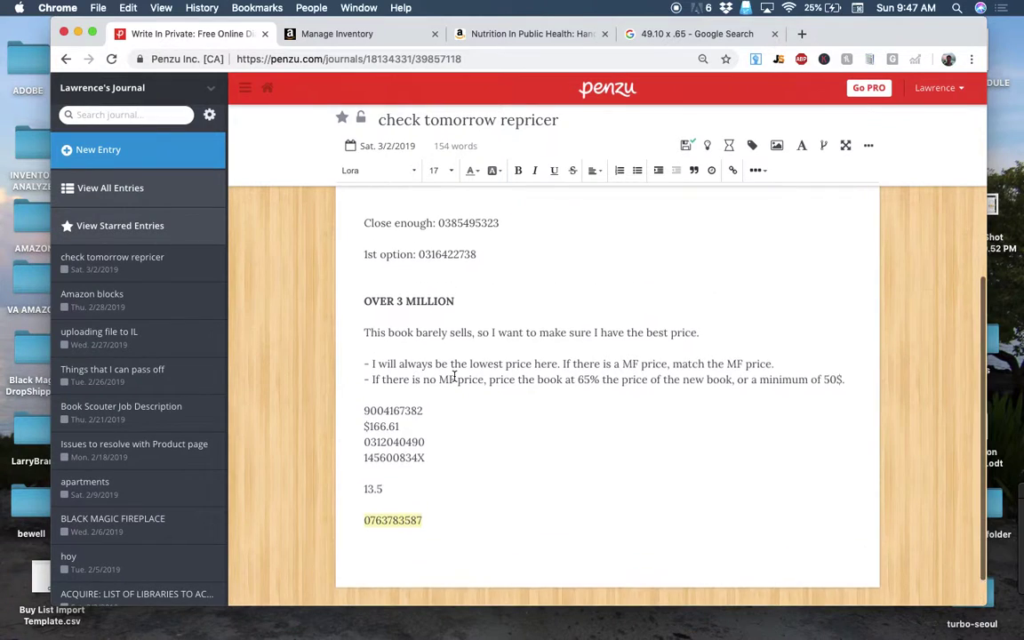
{"action": "left_click", "coordinate": [379, 36]}
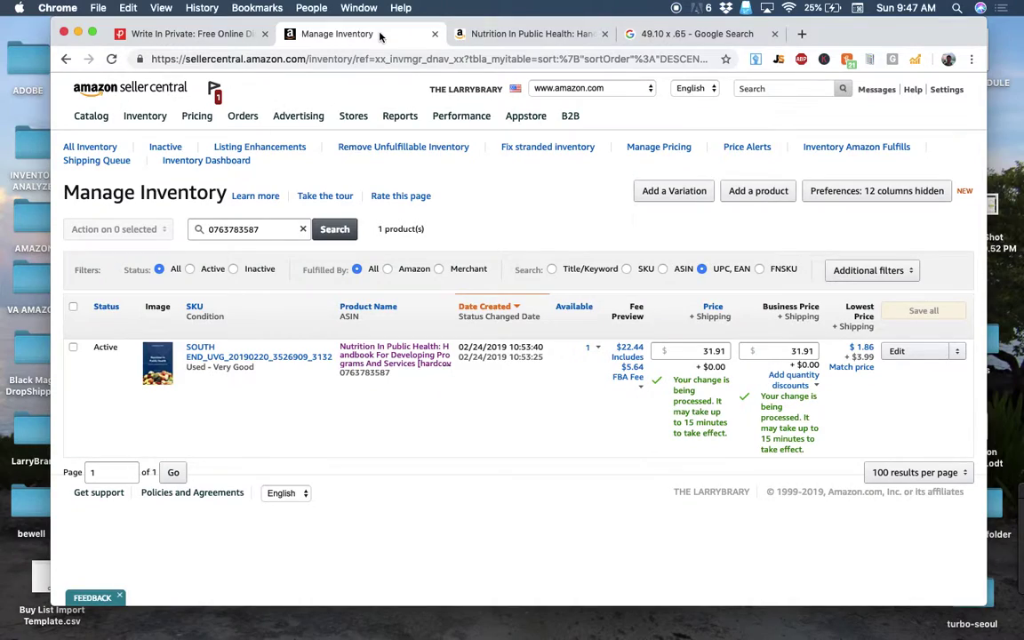
{"action": "mouse_move", "coordinate": [144, 116]}
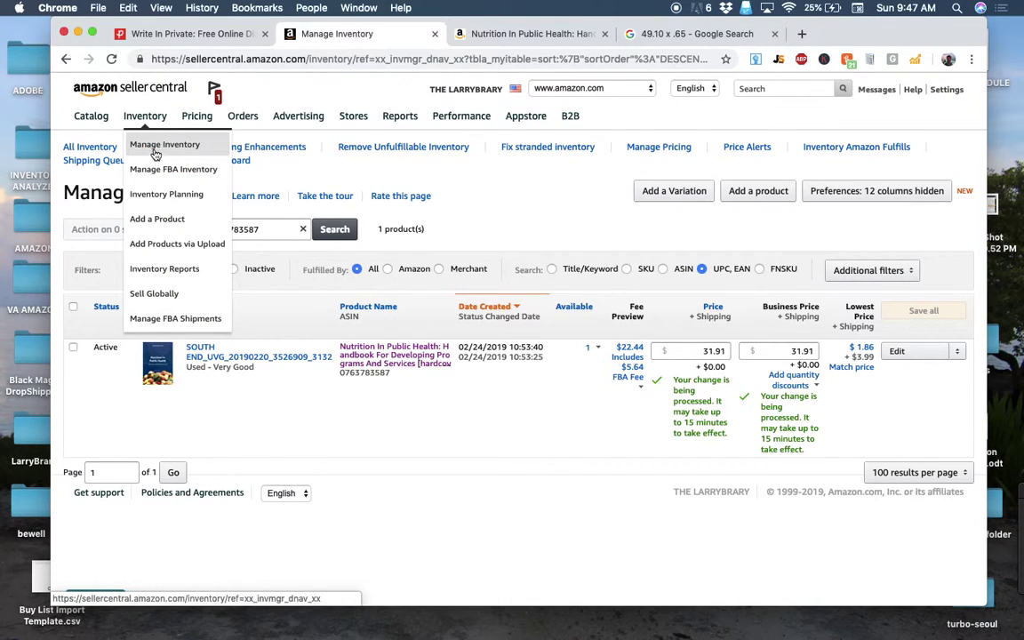
- Open the latest pricing-error notification from the Performance notifications
{"action": "left_click", "coordinate": [155, 153]}
{"action": "mouse_move", "coordinate": [215, 90]}
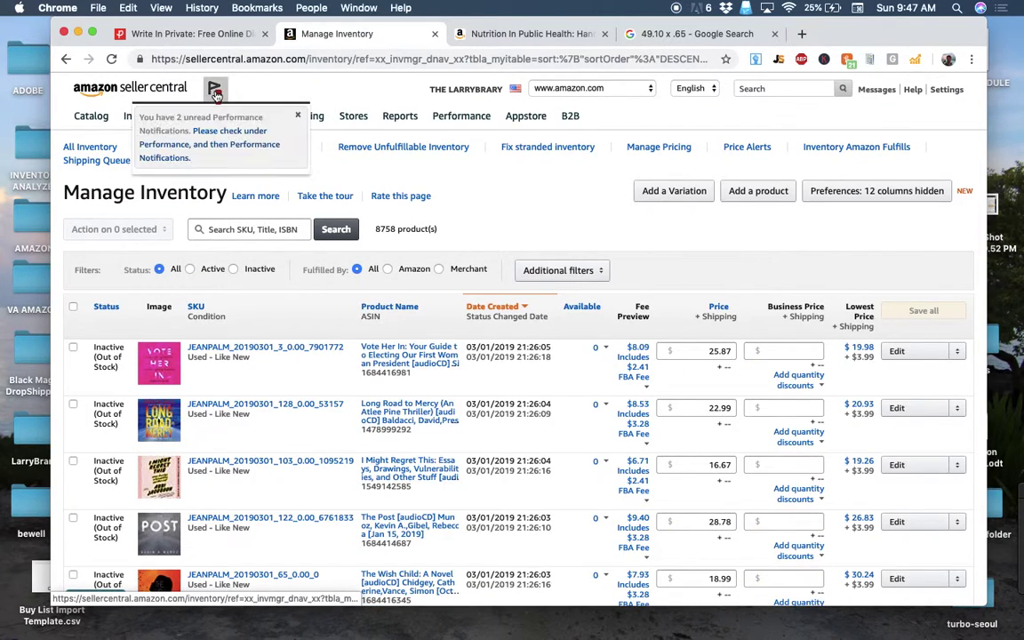
{"action": "left_click", "coordinate": [218, 137]}
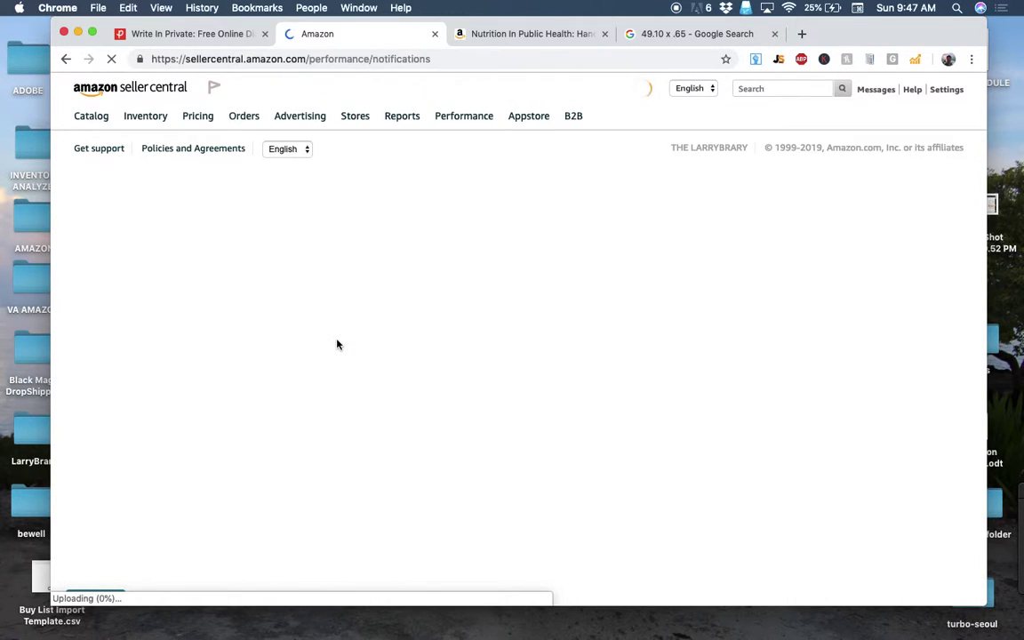
{"action": "scroll", "coordinate": [337, 344], "scroll_direction": "down", "scroll_amount": 1}
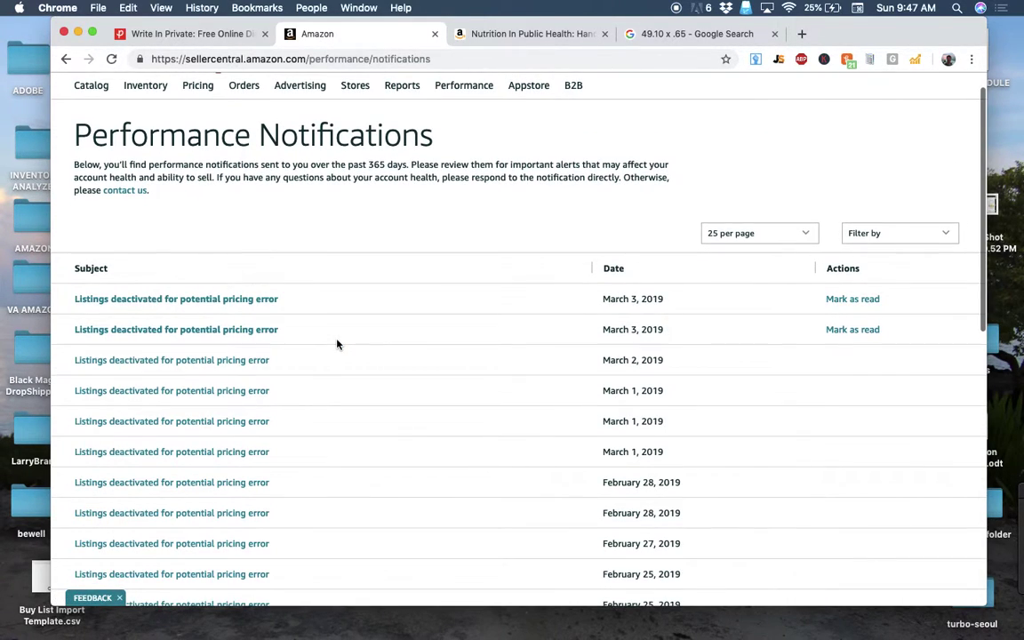
{"action": "left_click", "coordinate": [257, 299]}
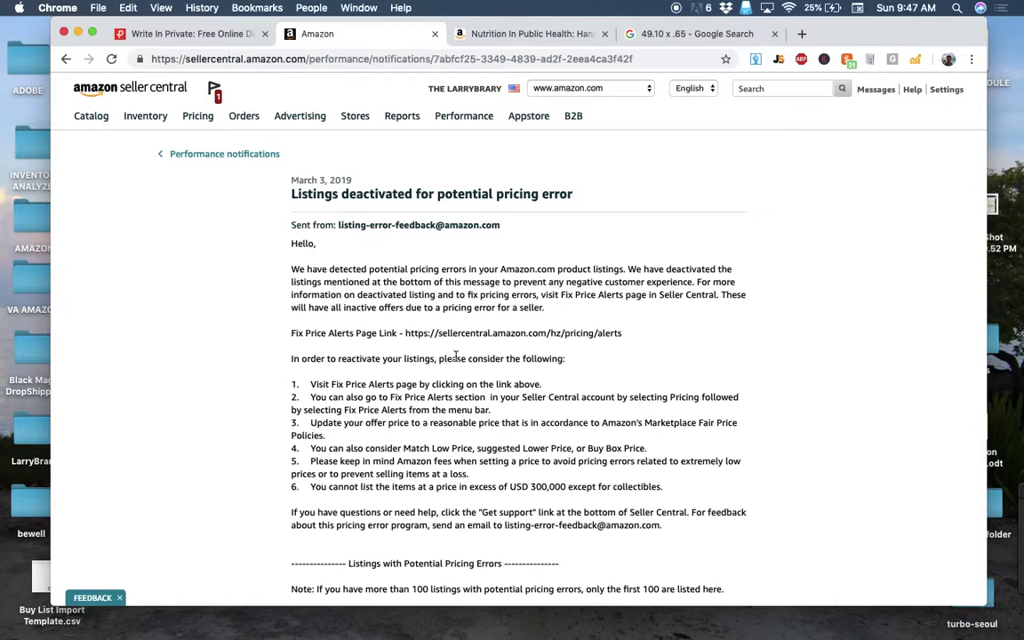
- Load the Fix Price Alerts page listing 36 listings flagged for high pricing errors
{"action": "left_click_drag", "start_coordinate": [623, 334], "coordinate": [402, 336]}
{"action": "key", "text": "ctrl+c"}
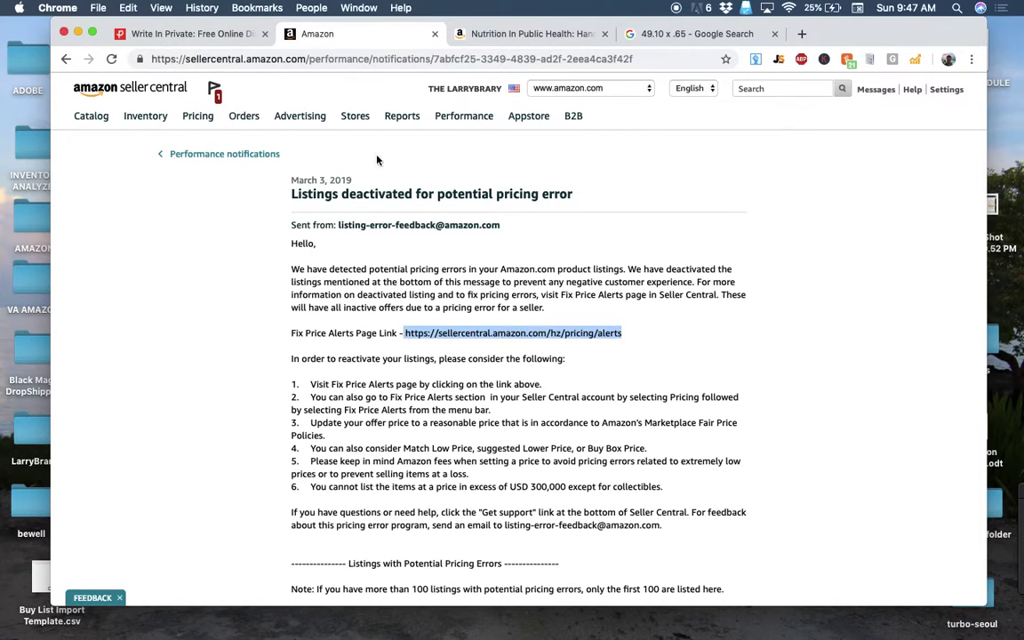
{"action": "left_click", "coordinate": [336, 63]}
{"action": "key", "text": "ctrl+v"}
{"action": "key", "text": "Return"}
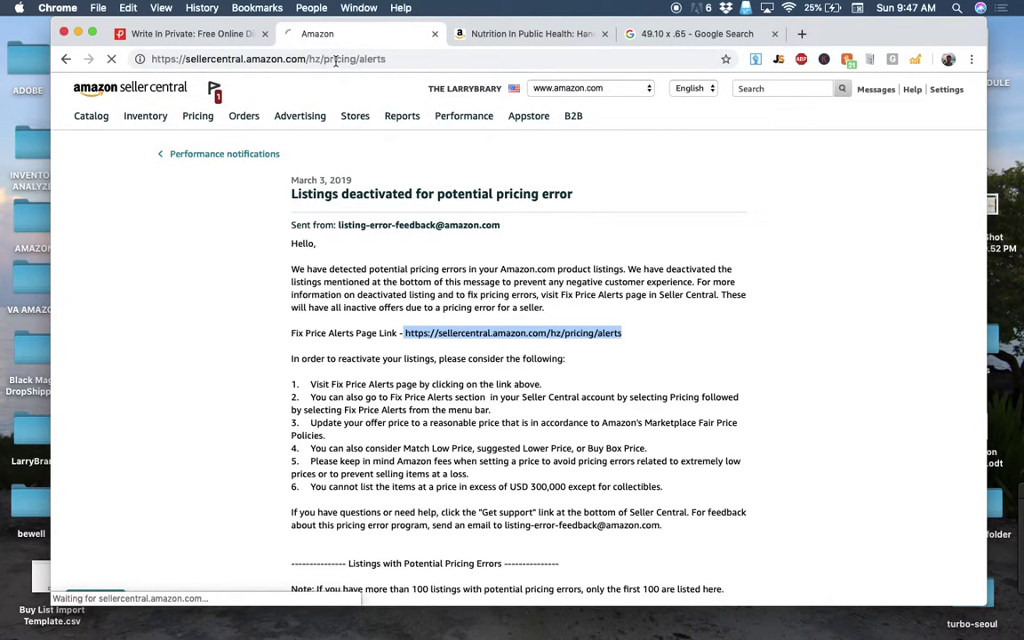
{"action": "scroll", "coordinate": [380, 384], "scroll_direction": "down", "scroll_amount": 2}
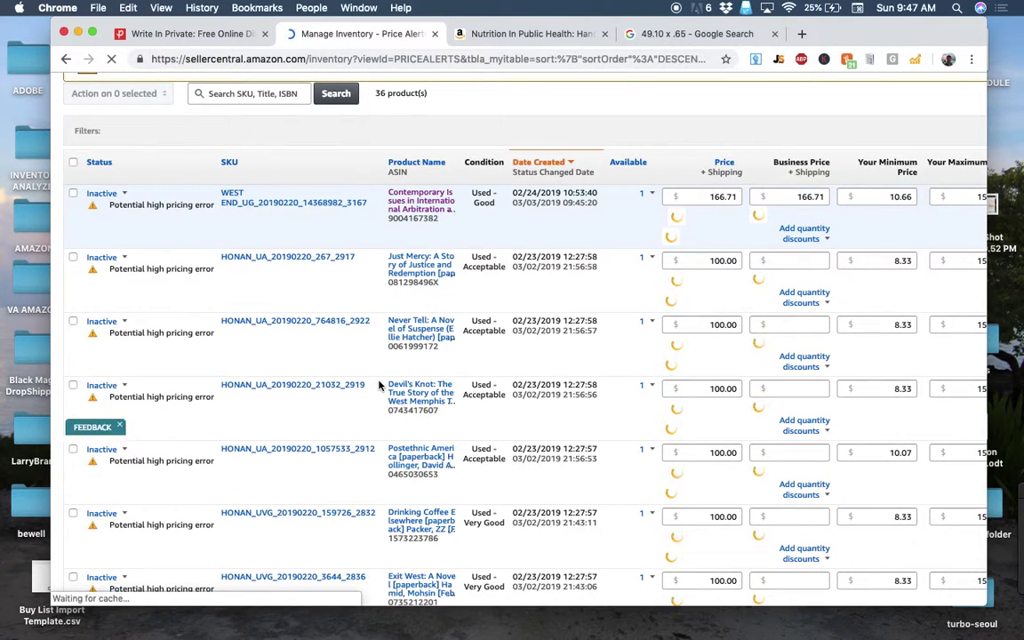
{"action": "scroll", "coordinate": [380, 384], "scroll_direction": "down", "scroll_amount": 3}
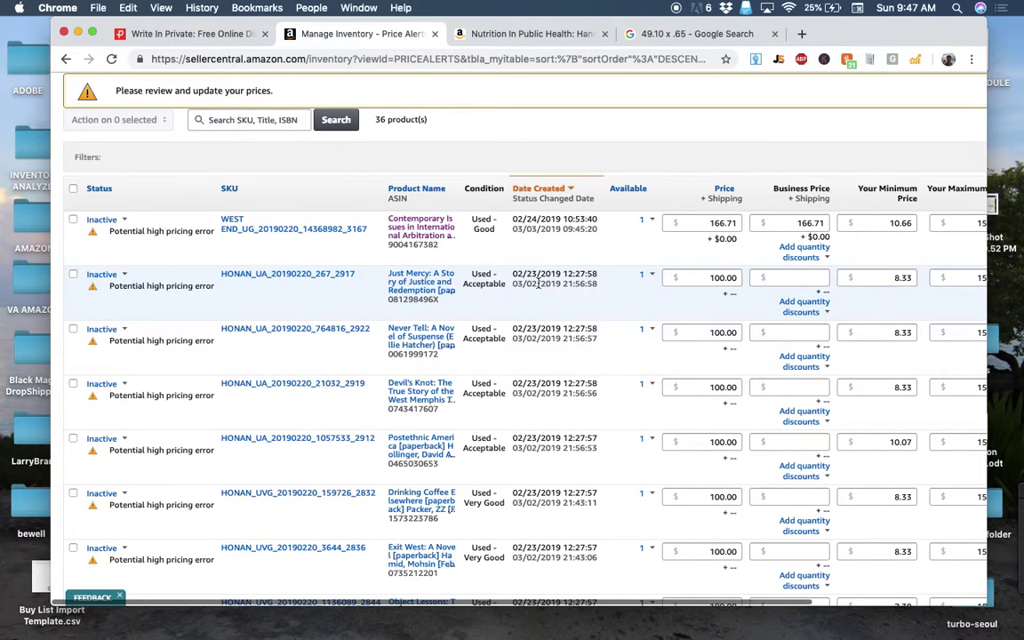
{"action": "scroll", "coordinate": [533, 253], "scroll_direction": "down", "scroll_amount": 3}
{"action": "scroll", "coordinate": [532, 256], "scroll_direction": "up", "scroll_amount": 2}
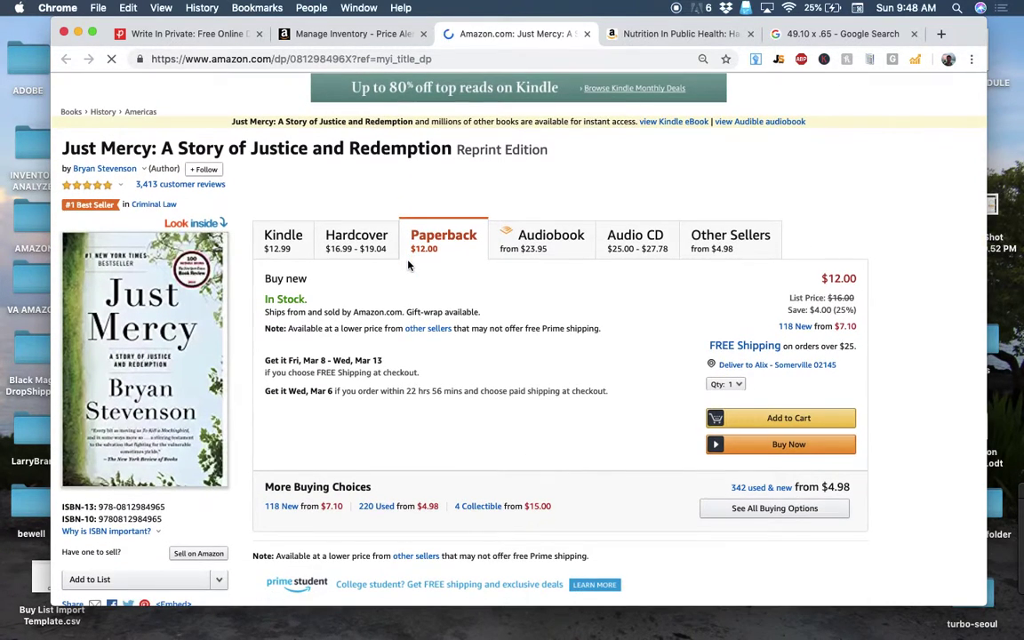
- Filter Just Mercy's offers to Prime and note the $11.40 competing used price
{"action": "scroll", "coordinate": [408, 264], "scroll_direction": "down", "scroll_amount": 1}
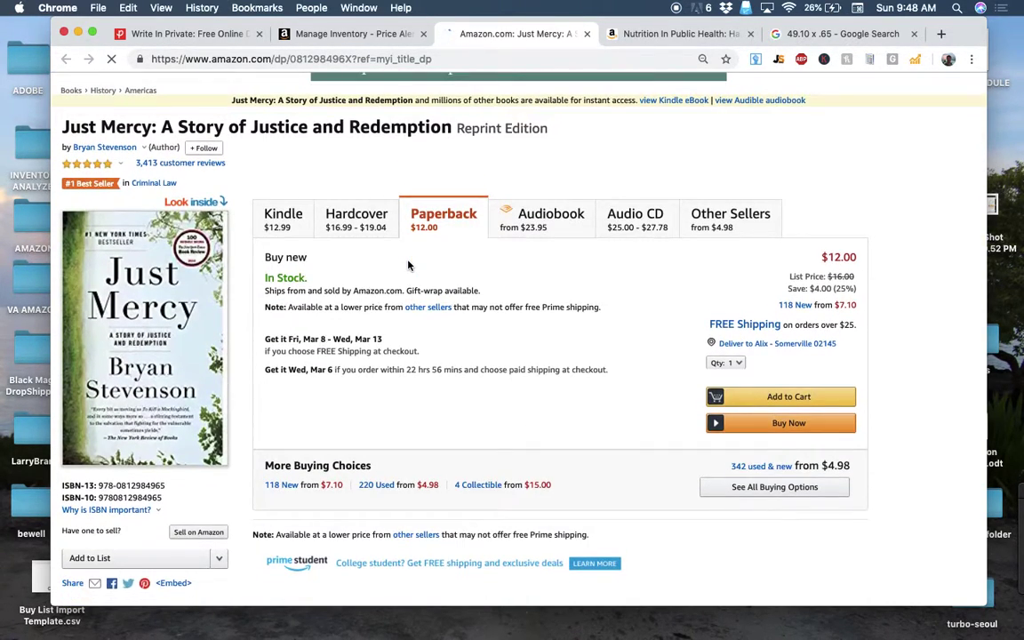
{"action": "scroll", "coordinate": [409, 262], "scroll_direction": "down", "scroll_amount": 1}
{"action": "scroll", "coordinate": [408, 262], "scroll_direction": "down", "scroll_amount": 2}
{"action": "scroll", "coordinate": [408, 261], "scroll_direction": "down", "scroll_amount": 2}
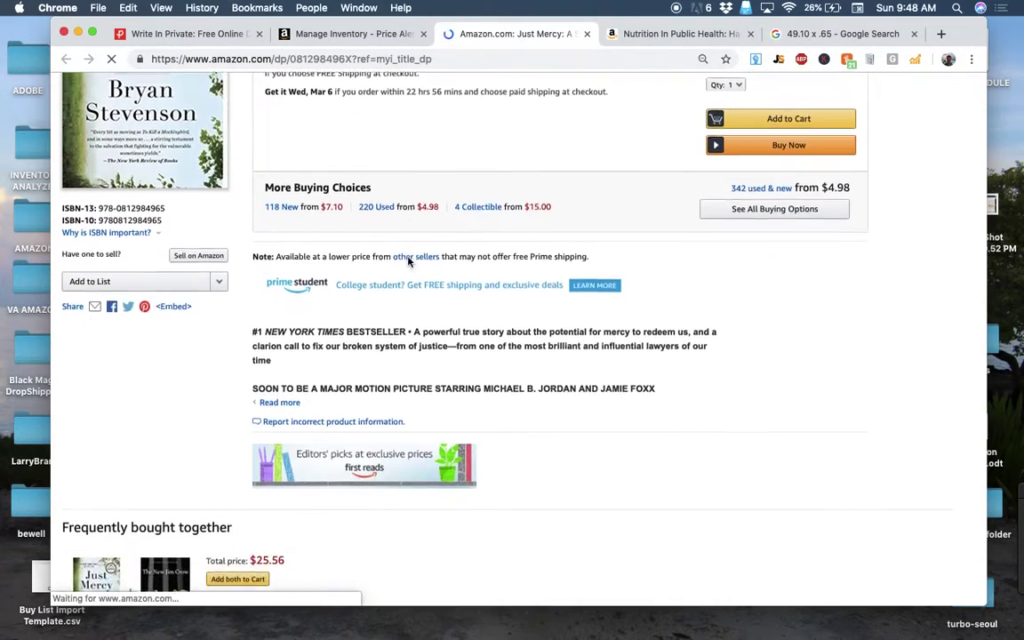
{"action": "scroll", "coordinate": [408, 262], "scroll_direction": "down", "scroll_amount": 1}
{"action": "scroll", "coordinate": [408, 262], "scroll_direction": "down", "scroll_amount": 4}
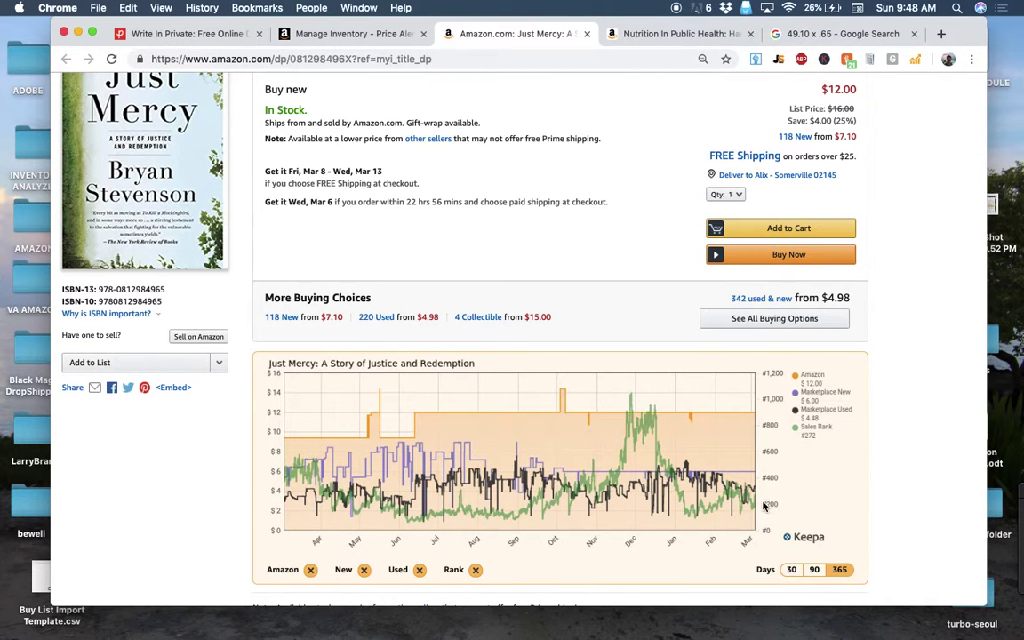
{"action": "scroll", "coordinate": [405, 472], "scroll_direction": "up", "scroll_amount": 1}
{"action": "scroll", "coordinate": [404, 471], "scroll_direction": "up", "scroll_amount": 2}
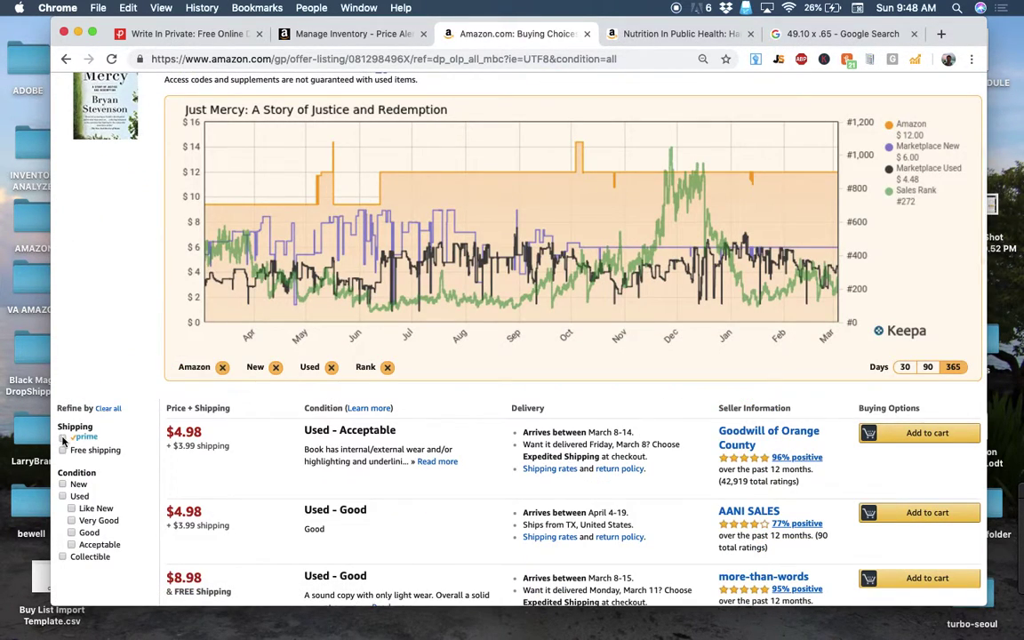
{"action": "left_click", "coordinate": [63, 438]}
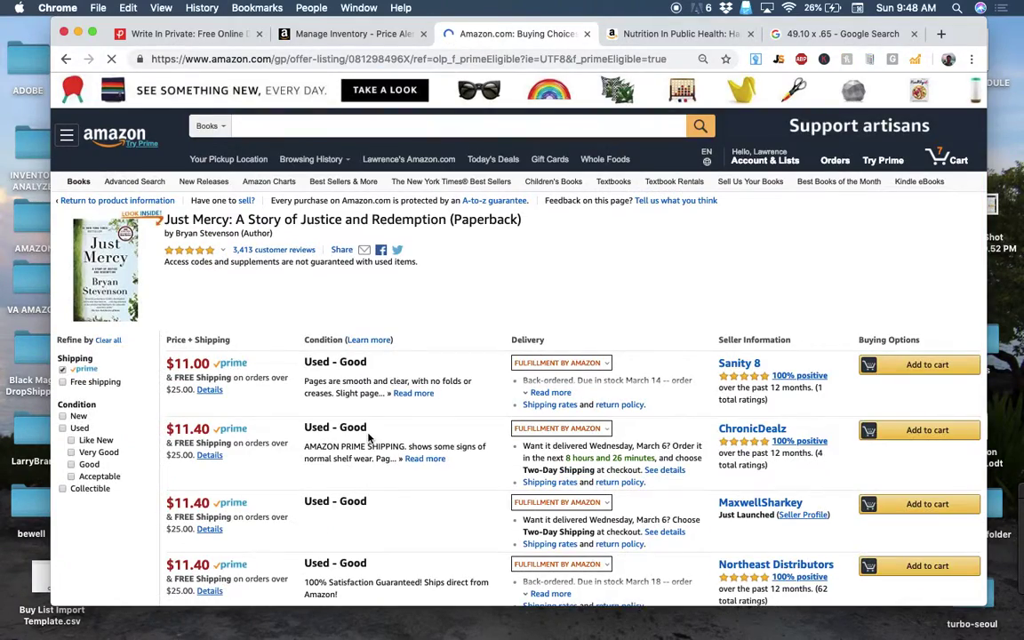
{"action": "scroll", "coordinate": [369, 437], "scroll_direction": "down", "scroll_amount": 2}
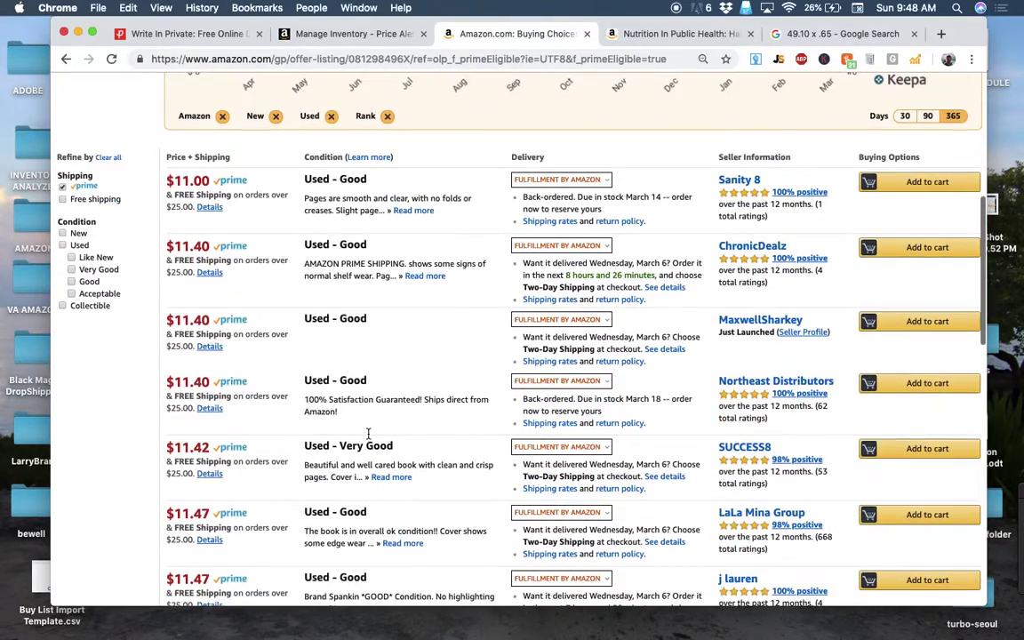
{"action": "scroll", "coordinate": [369, 438], "scroll_direction": "down", "scroll_amount": 5}
{"action": "scroll", "coordinate": [266, 383], "scroll_direction": "up", "scroll_amount": 5}
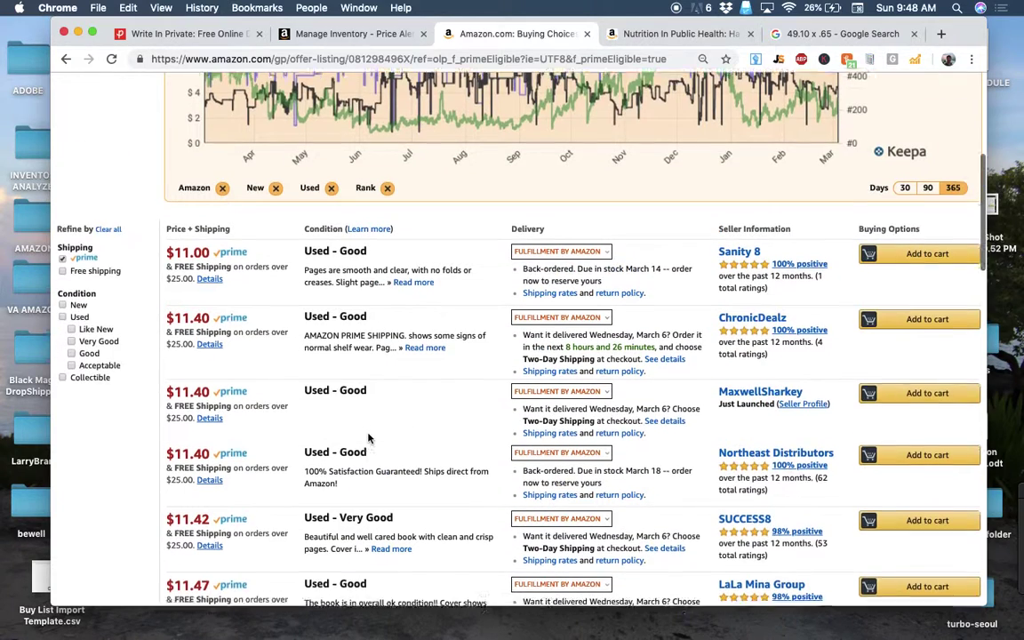
{"action": "scroll", "coordinate": [258, 378], "scroll_direction": "down", "scroll_amount": 1}
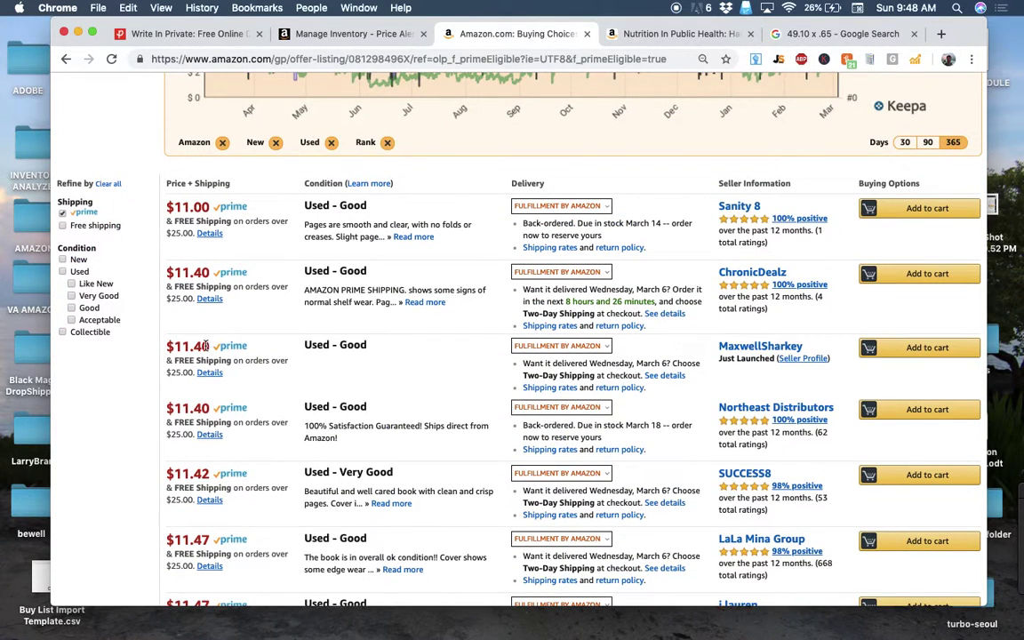
{"action": "left_click_drag", "start_coordinate": [206, 346], "coordinate": [178, 345]}
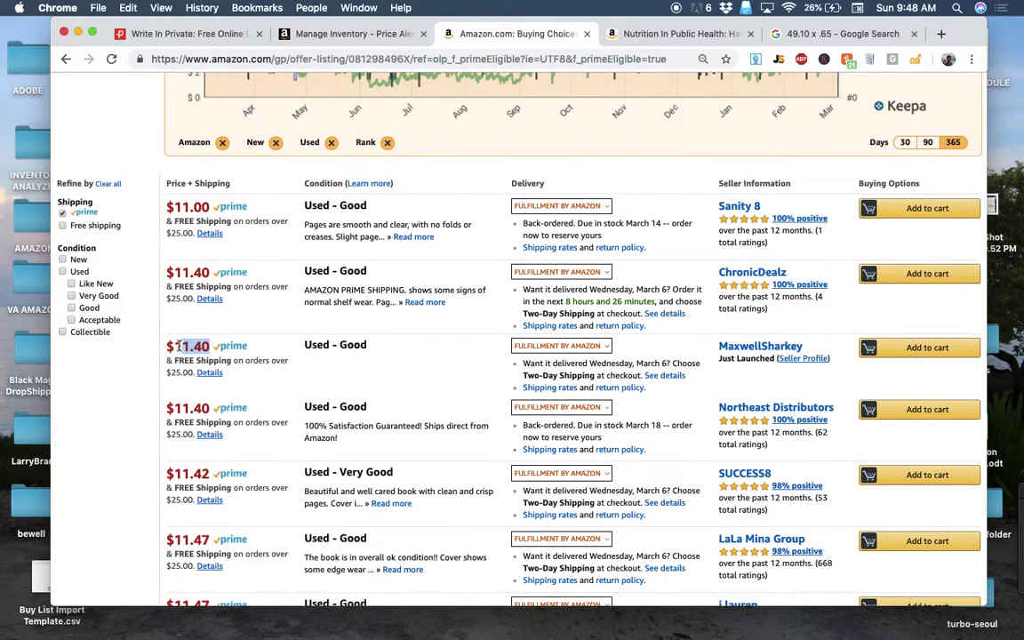
- Enter 11.40 as Just Mercy's price and business price in Manage Inventory
{"action": "left_click", "coordinate": [341, 34]}
{"action": "double_click", "coordinate": [713, 261]}
{"action": "type", "text": "11.4"}
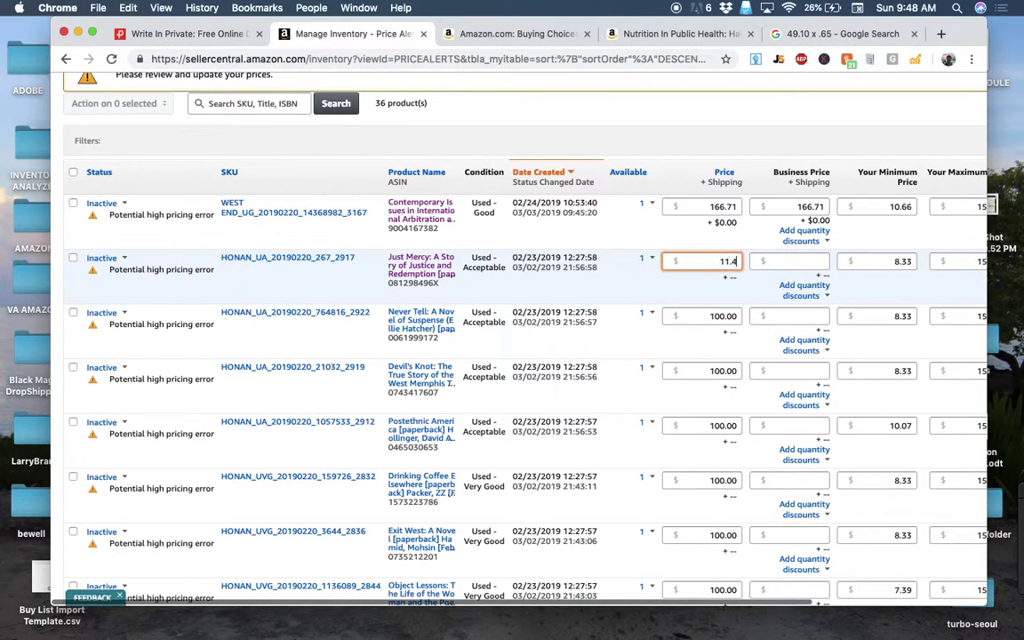
{"action": "key", "text": "Tab"}
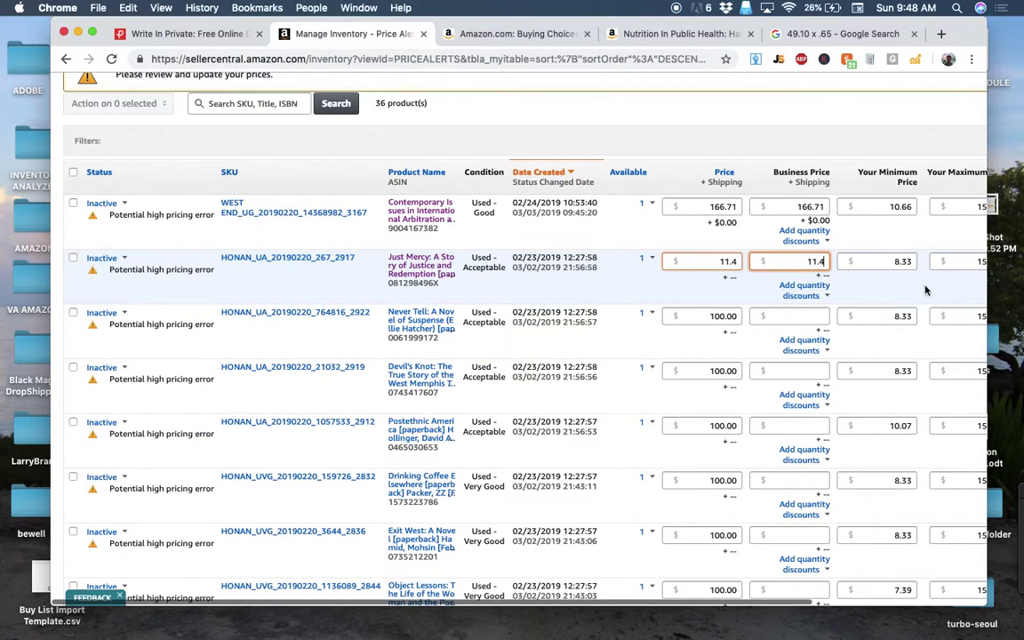
{"action": "scroll", "coordinate": [925, 290], "scroll_direction": "right", "scroll_amount": 5}
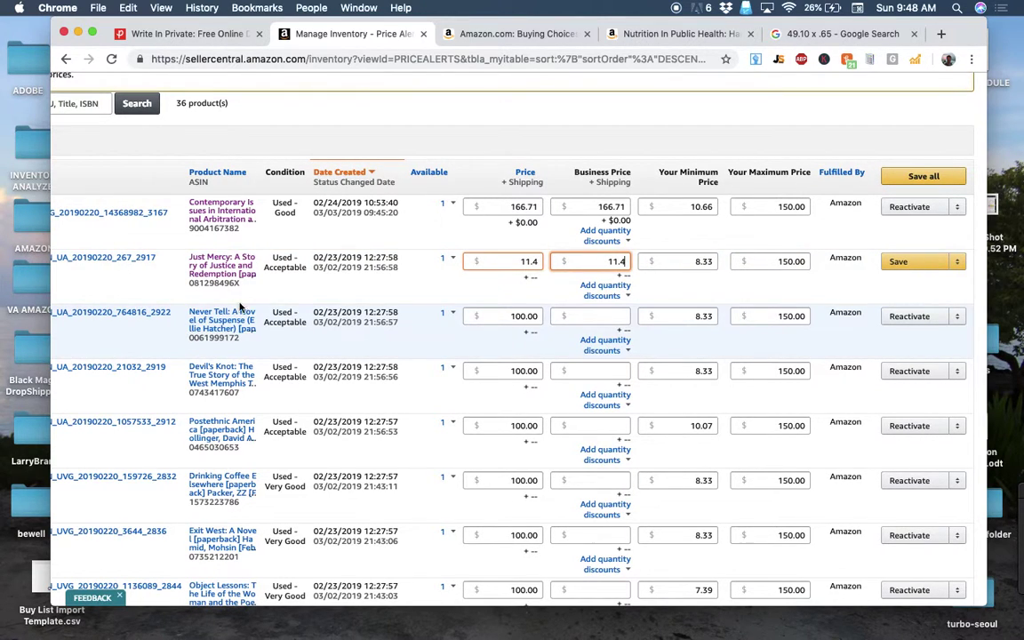
{"action": "left_click", "coordinate": [222, 313]}
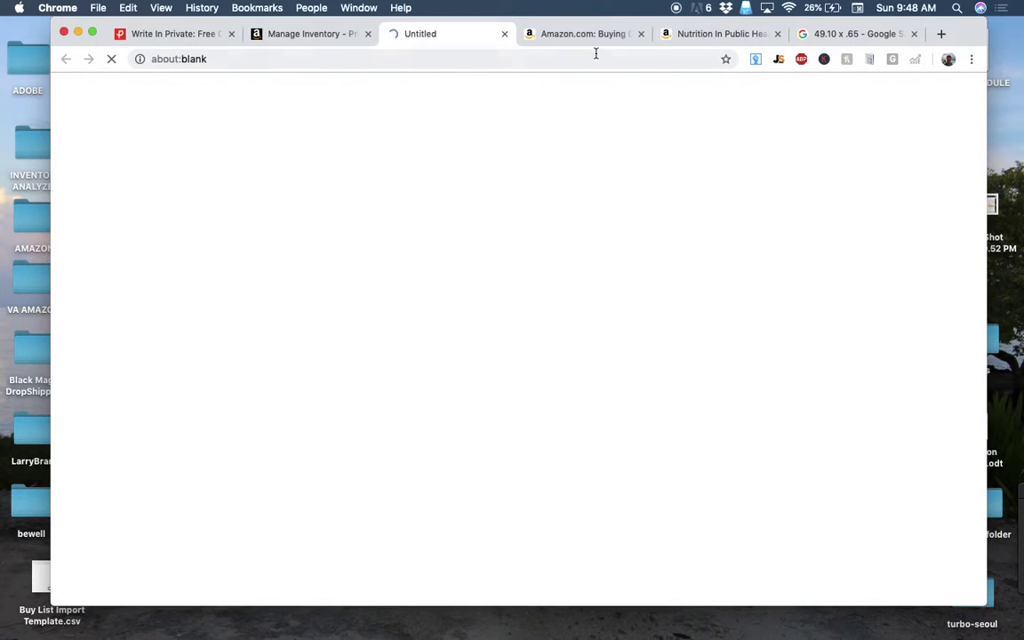
- Close the leftover Just Mercy offers and Nutrition In Public Health tabs
{"action": "left_click", "coordinate": [640, 35]}
{"action": "left_click", "coordinate": [640, 35]}
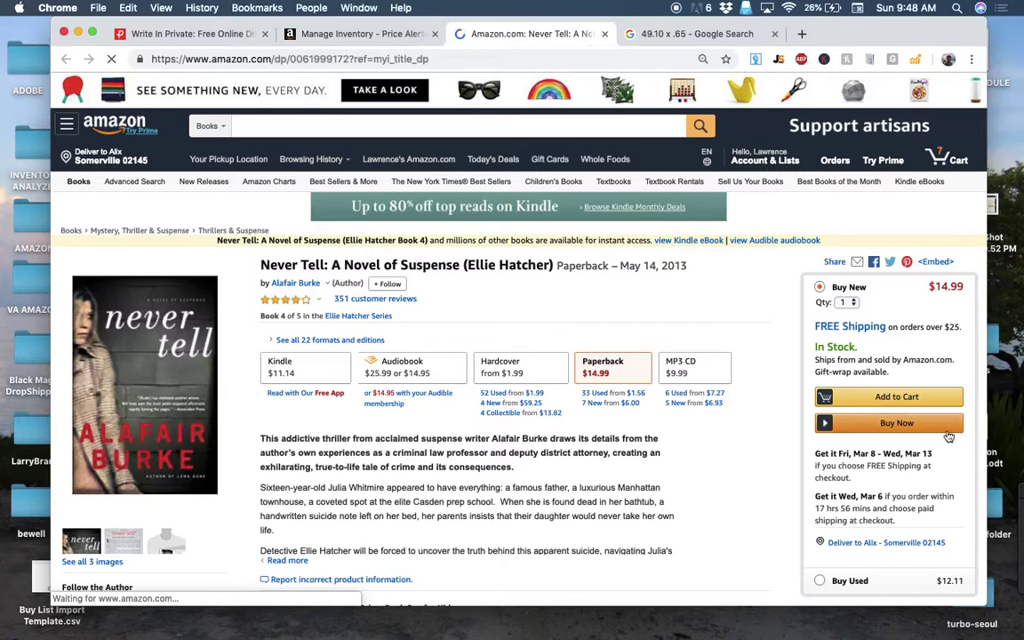
{"action": "scroll", "coordinate": [792, 418], "scroll_direction": "down", "scroll_amount": 3}
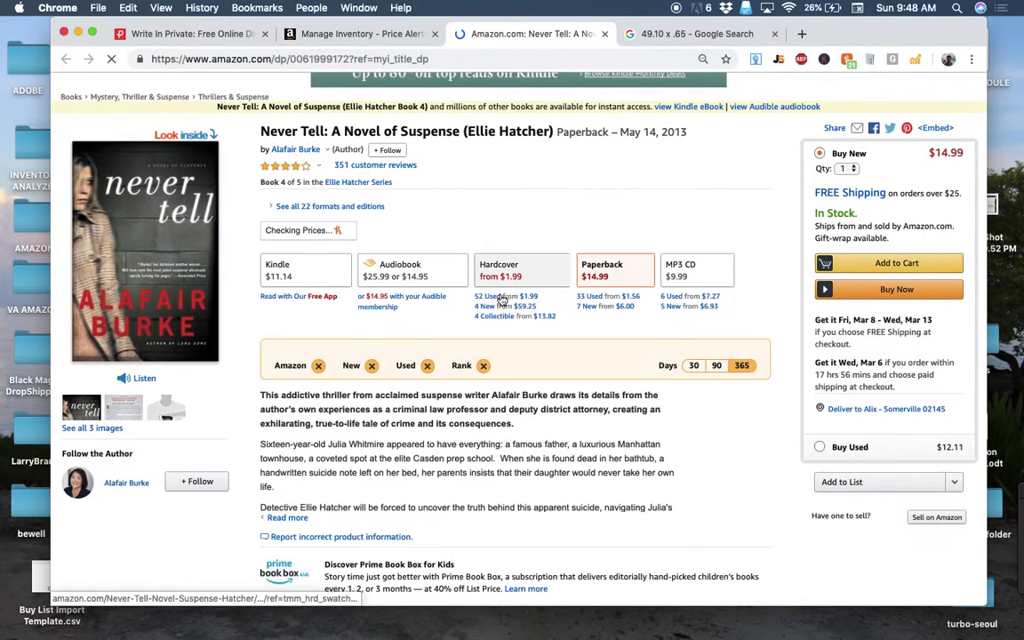
{"action": "scroll", "coordinate": [586, 341], "scroll_direction": "down", "scroll_amount": 3}
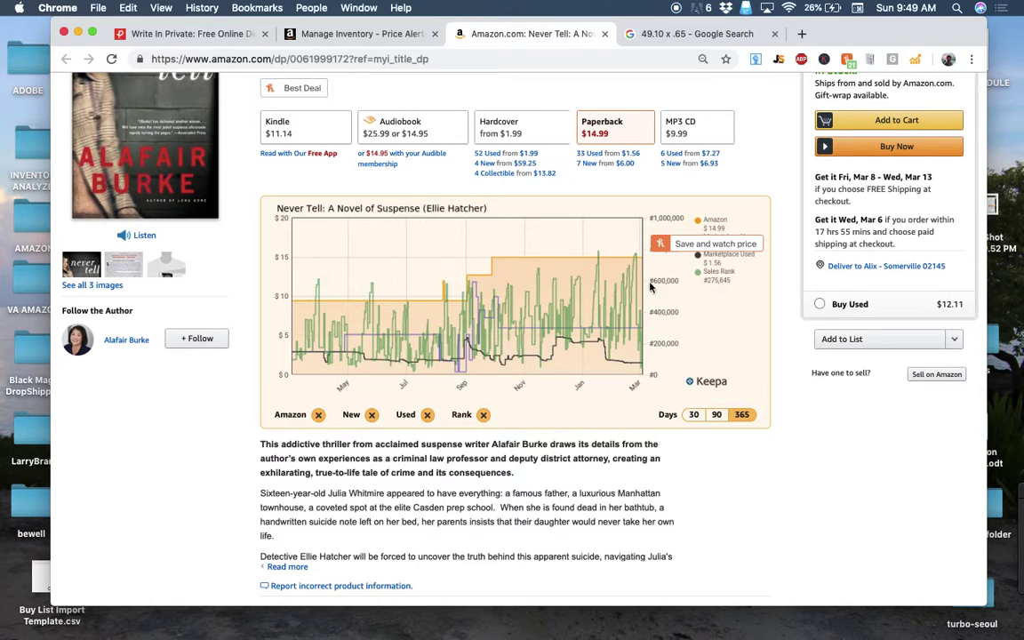
{"action": "scroll", "coordinate": [514, 341], "scroll_direction": "up", "scroll_amount": 2}
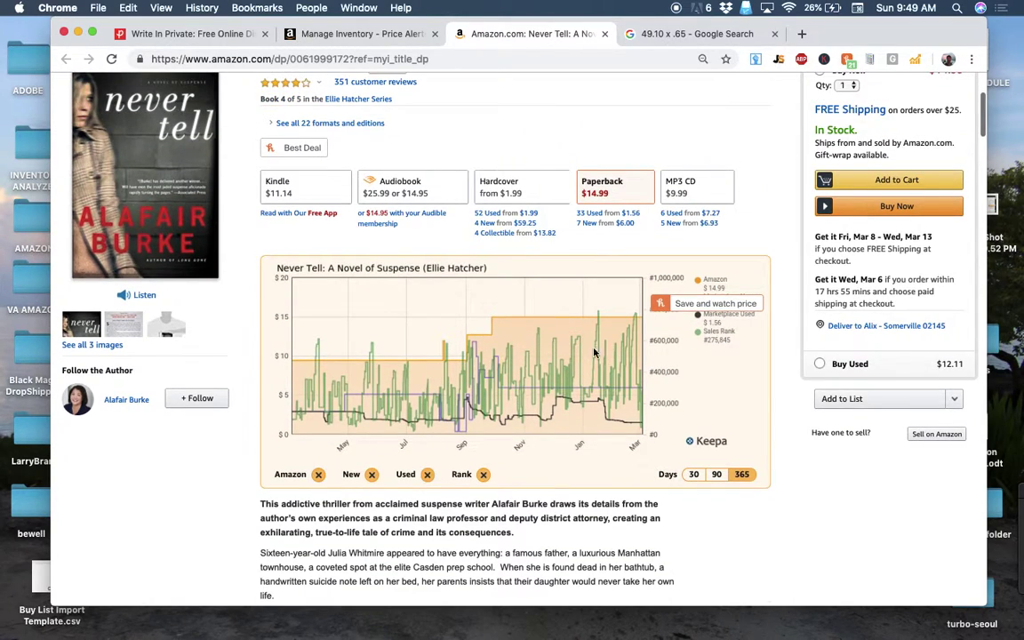
- View Never Tell's used paperback offers and note the cheapest Prime price, $12.11
{"action": "left_click", "coordinate": [591, 213]}
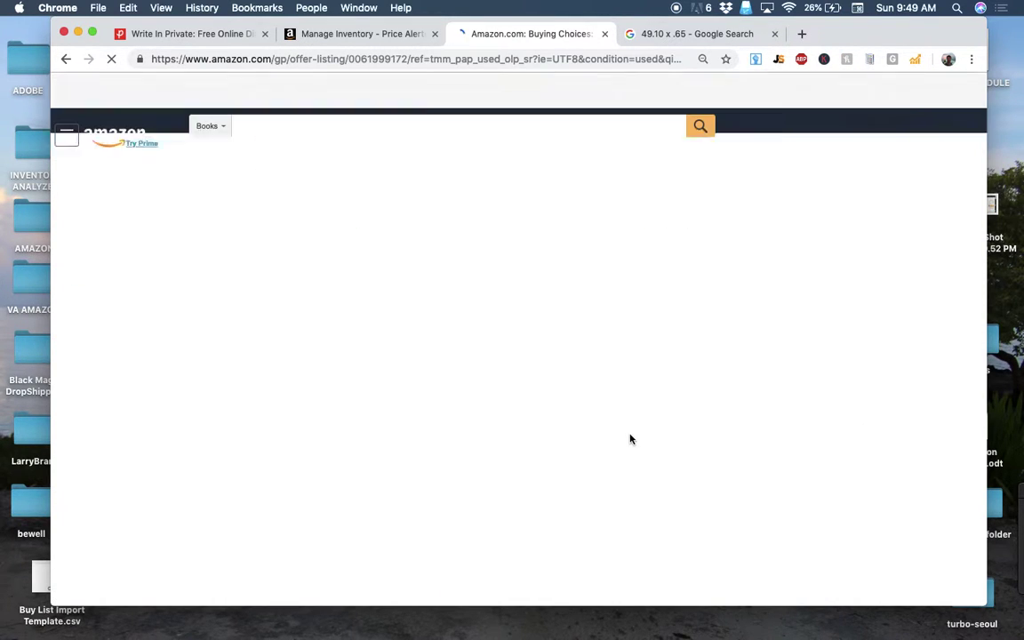
{"action": "scroll", "coordinate": [445, 427], "scroll_direction": "down", "scroll_amount": 6}
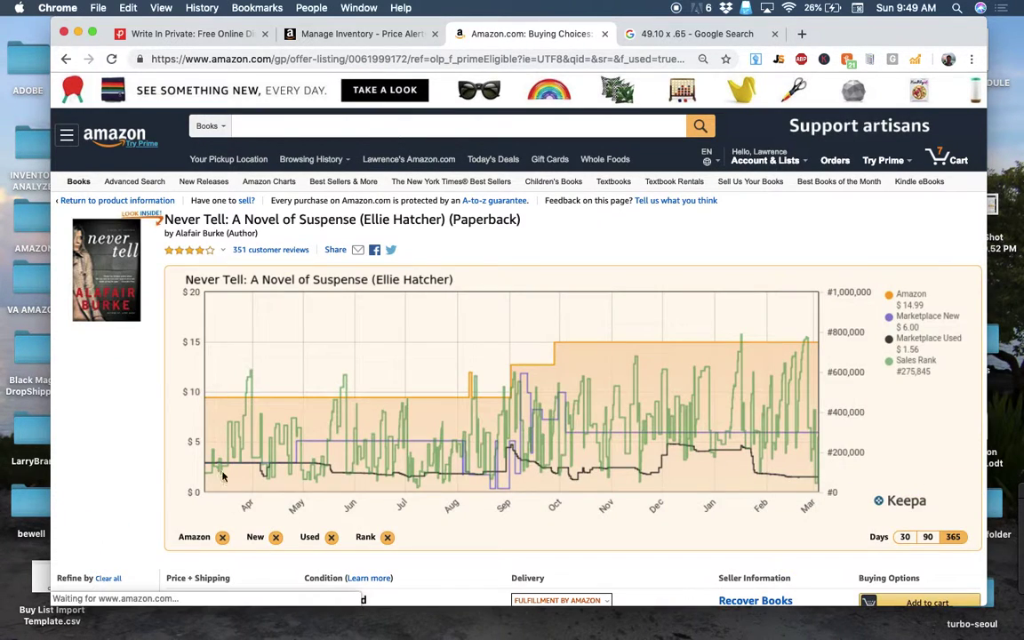
{"action": "scroll", "coordinate": [204, 484], "scroll_direction": "down", "scroll_amount": 5}
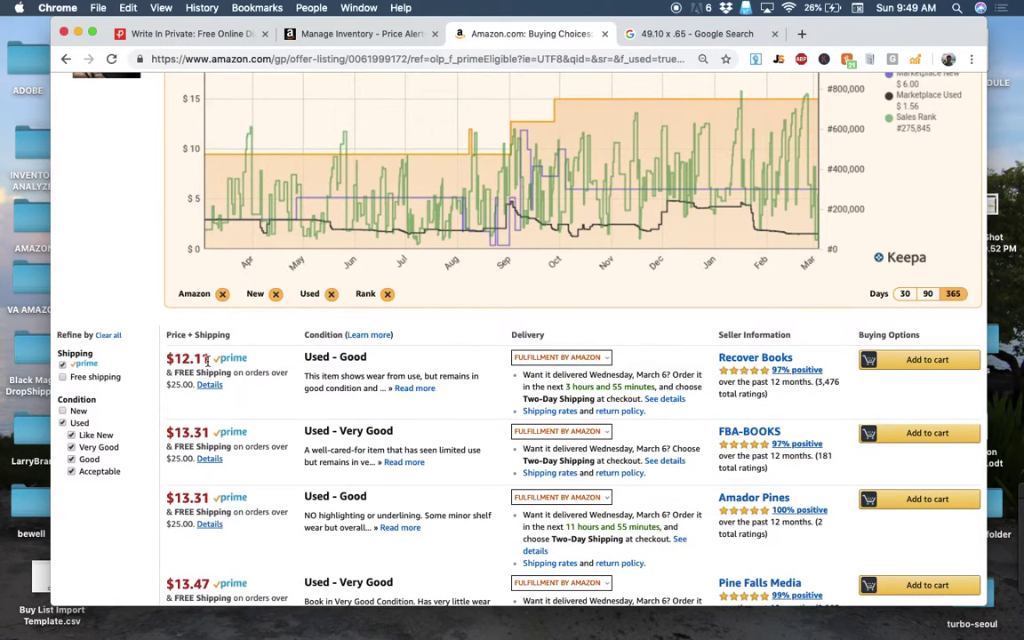
{"action": "left_click_drag", "start_coordinate": [209, 360], "coordinate": [174, 359]}
{"action": "scroll", "coordinate": [747, 259], "scroll_direction": "up", "scroll_amount": 1}
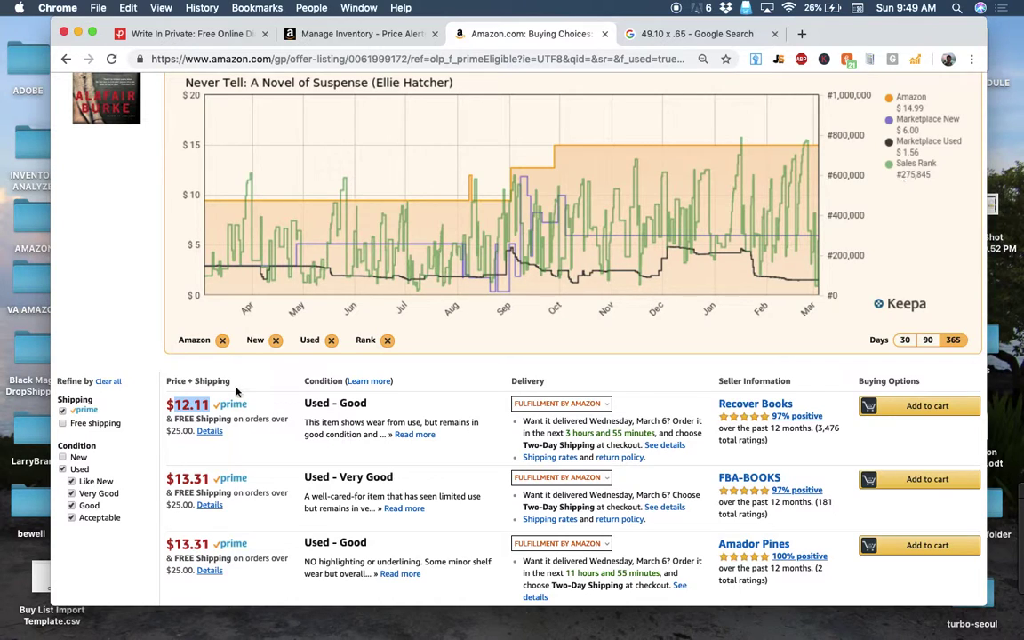
{"action": "left_click", "coordinate": [338, 34]}
- Enter 12.11 as Never Tell's price and business price, then save all changes
{"action": "double_click", "coordinate": [514, 320]}
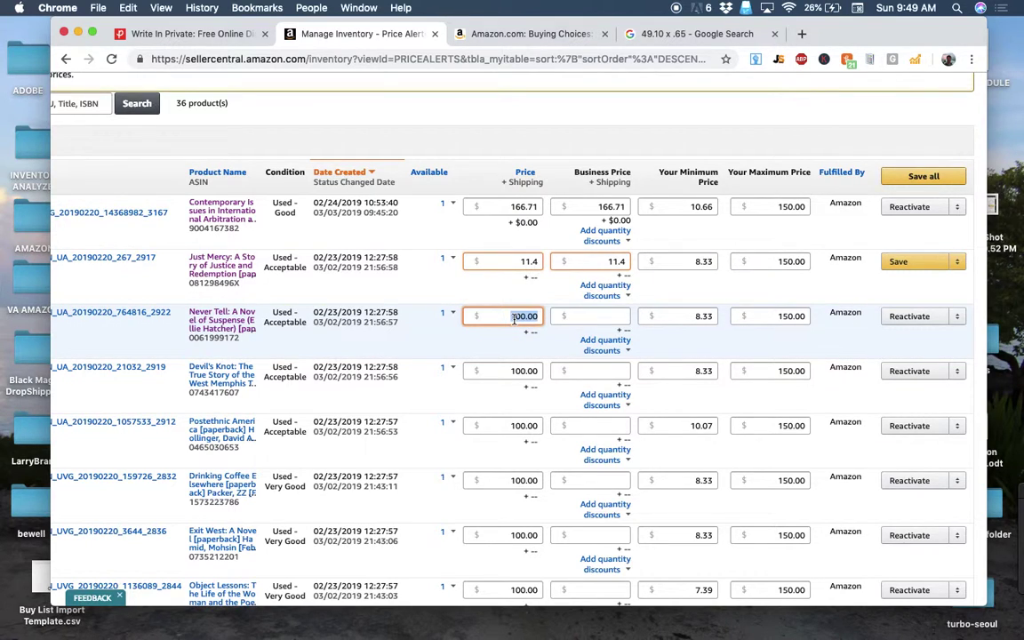
{"action": "type", "text": "12.11"}
{"action": "key", "text": "Tab"}
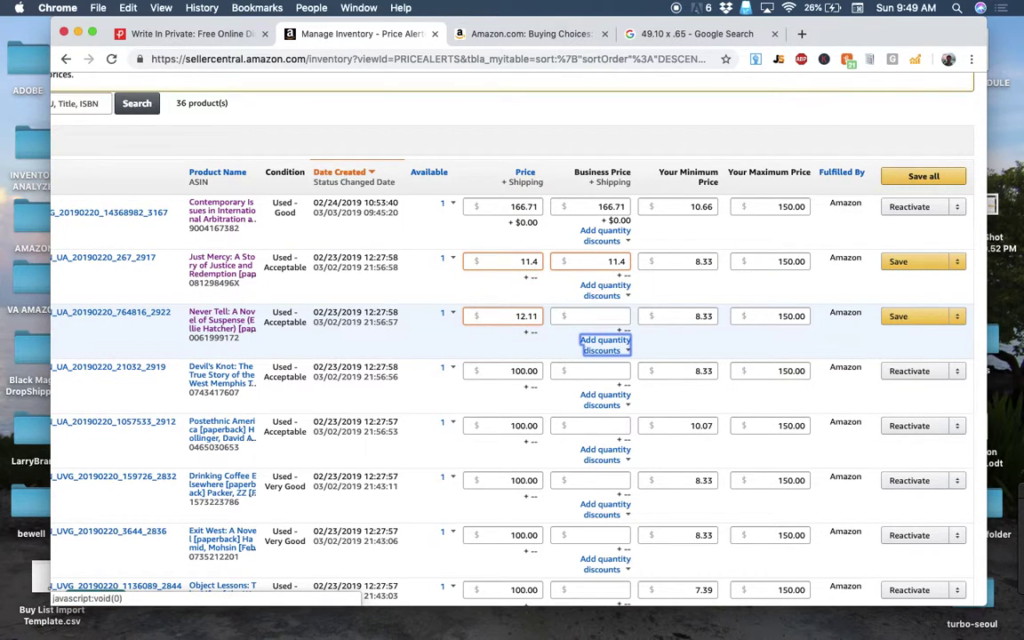
{"action": "left_click", "coordinate": [584, 316]}
{"action": "type", "text": "12.11"}
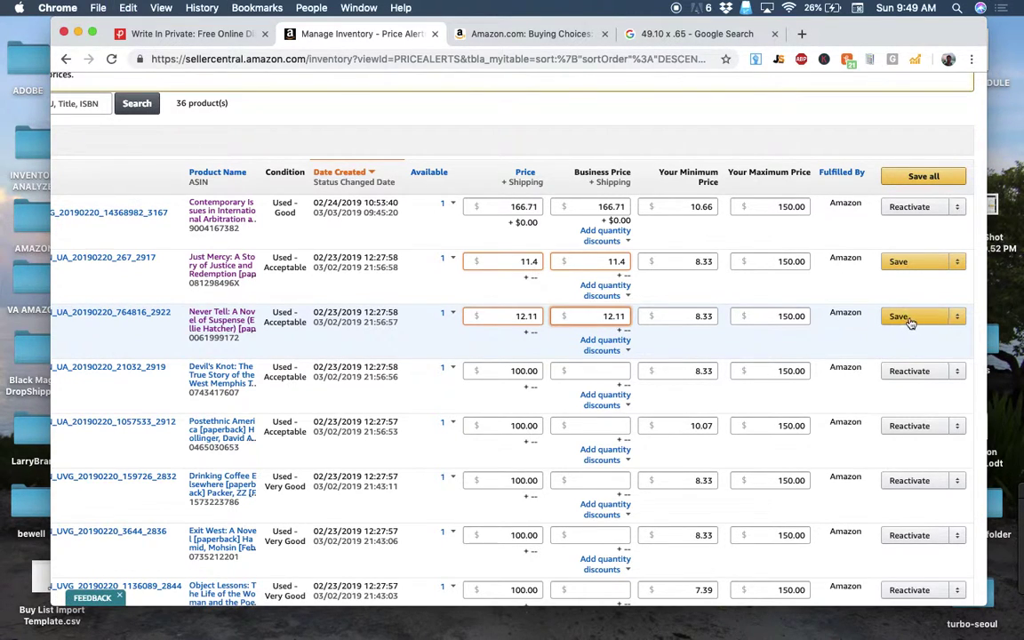
{"action": "left_click", "coordinate": [921, 177]}
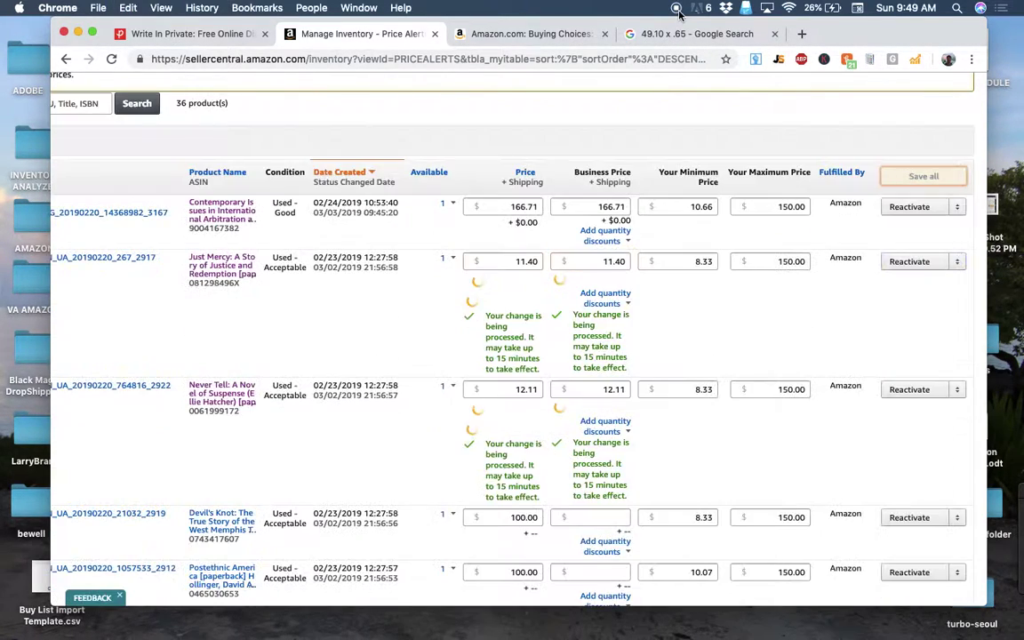